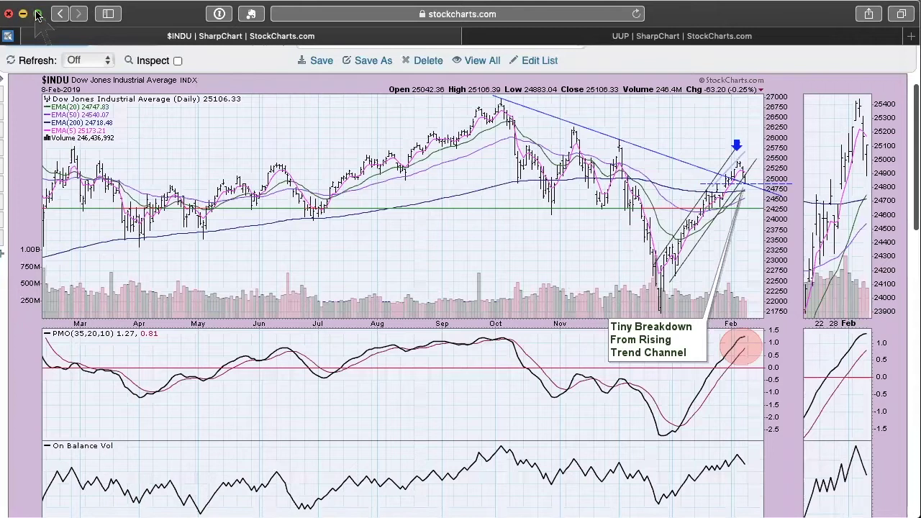
Advance from the daily Dow Industrials chart to 01.1 - Dow Industrials - Weekly Chart and examine its price and PMO panels
left_click(37, 14)
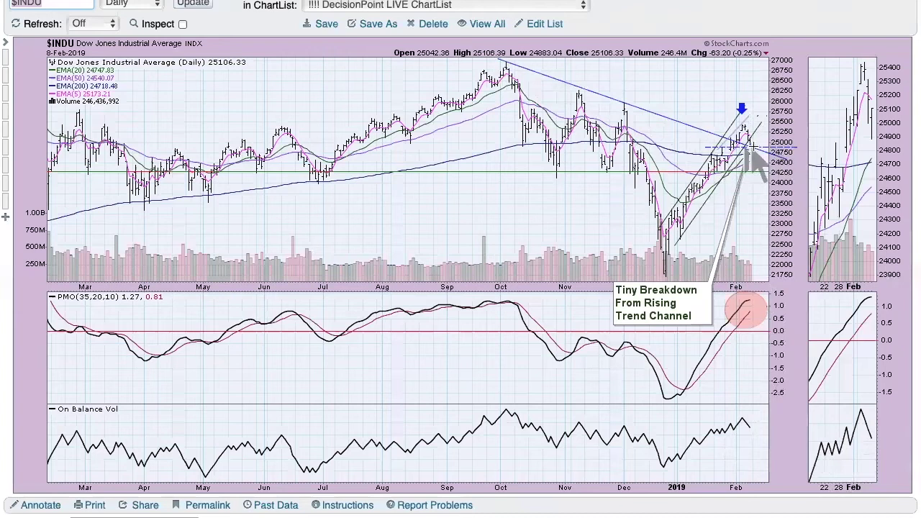
left_click(444, 119)
scroll(504, 115, "up", 3)
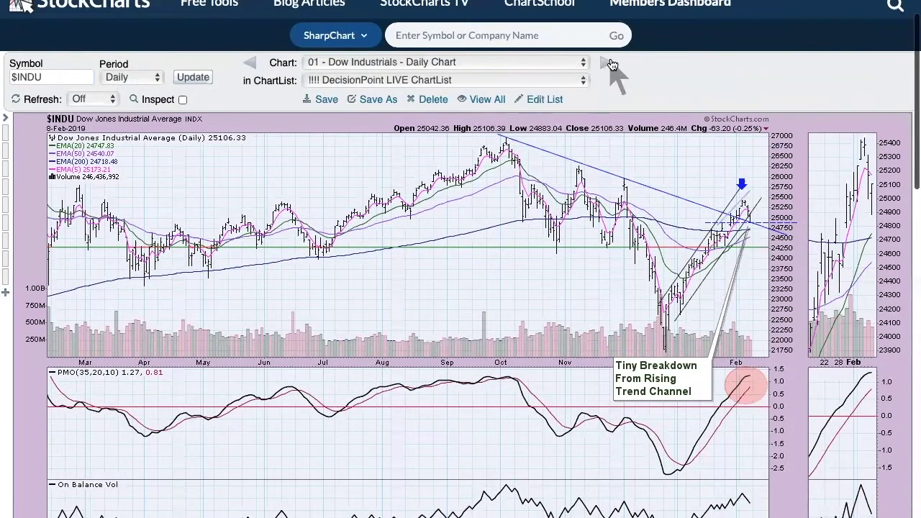
left_click(606, 65)
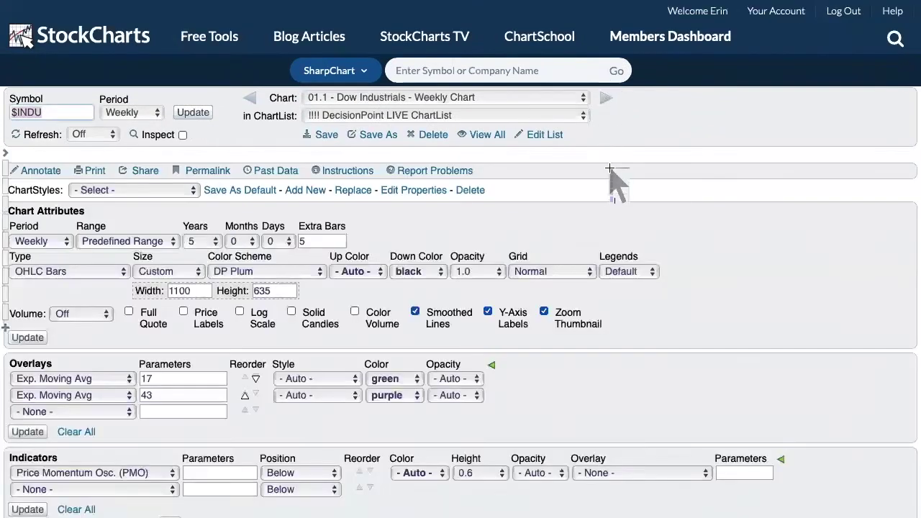
scroll(613, 180, "down", 1)
scroll(613, 180, "down", 1)
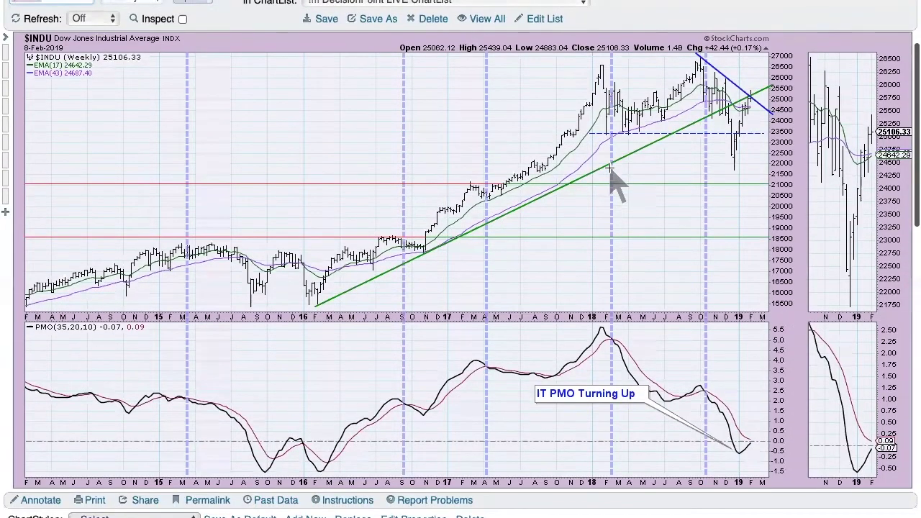
scroll(613, 180, "up", 1)
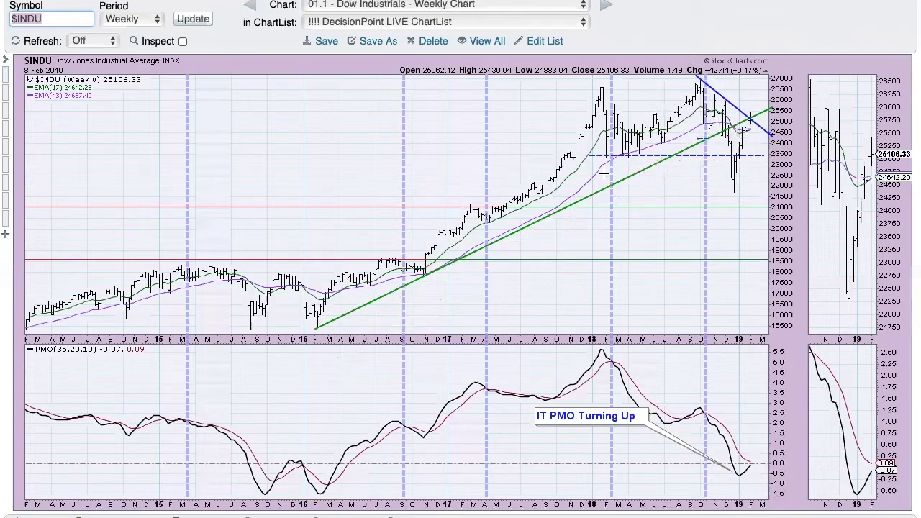
Load the saved chart 02 - Nasdaq 100 - Daily Chart and examine its price, PMO and On Balance Volume panels
scroll(579, 180, "up", 2)
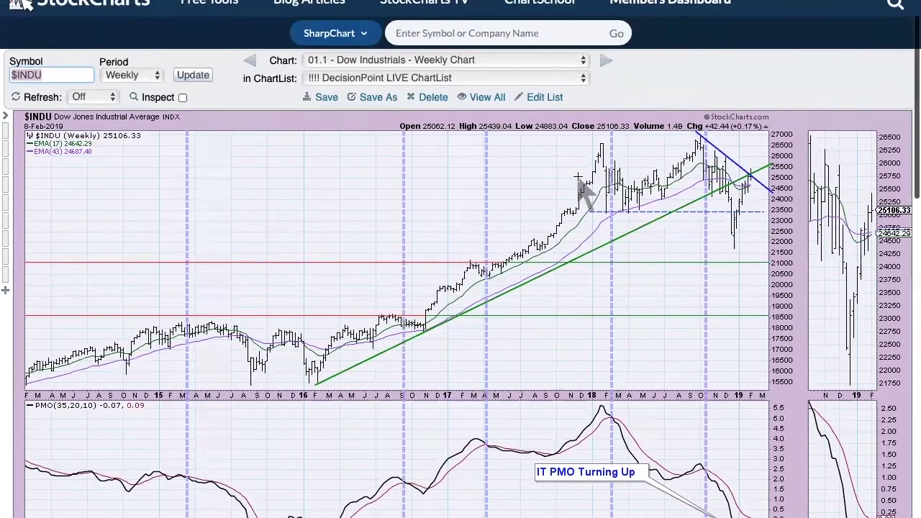
left_click(442, 62)
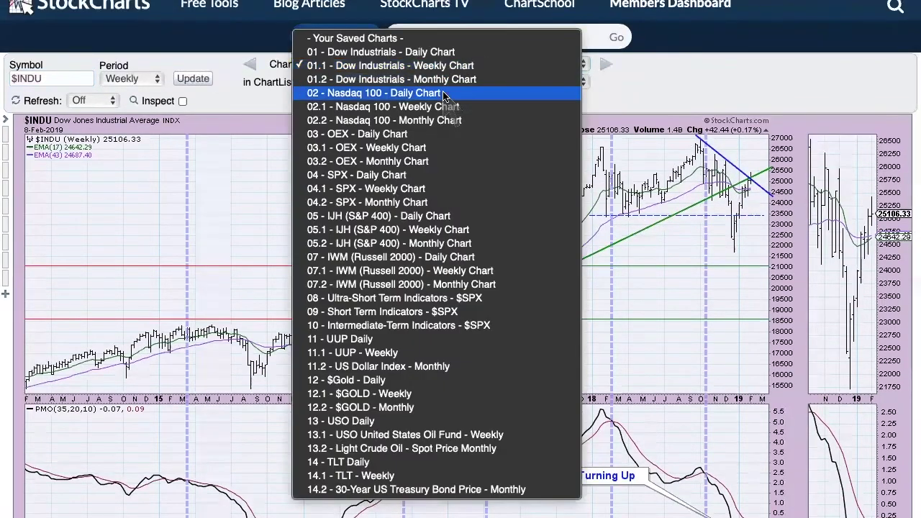
left_click(442, 92)
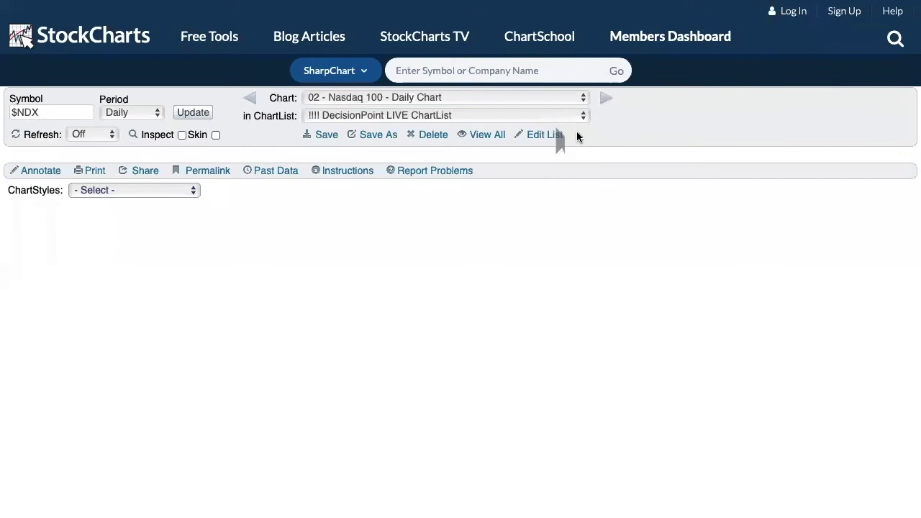
scroll(694, 162, "down", 3)
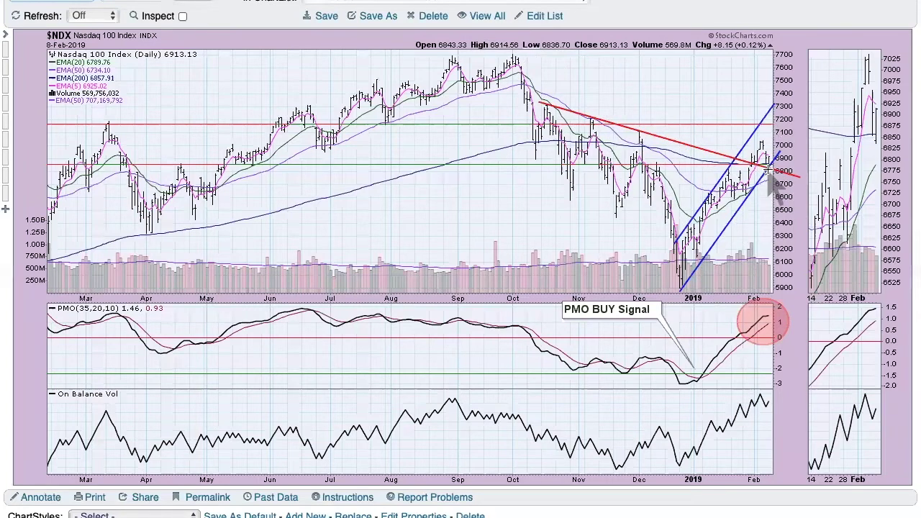
Switch to the saved chart 02.1 - Nasdaq 100 - Weekly Chart and examine its trend lines and PMO
scroll(396, 130, "up", 2)
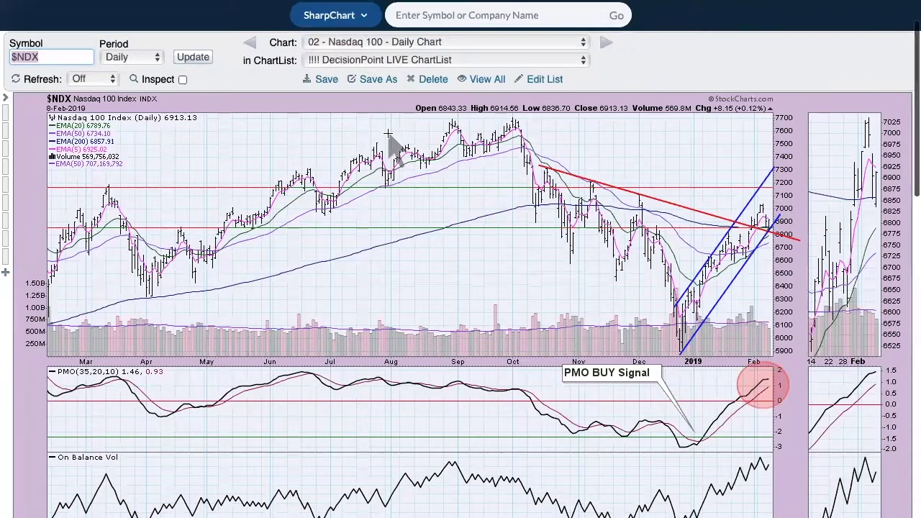
left_click(416, 42)
left_click(411, 58)
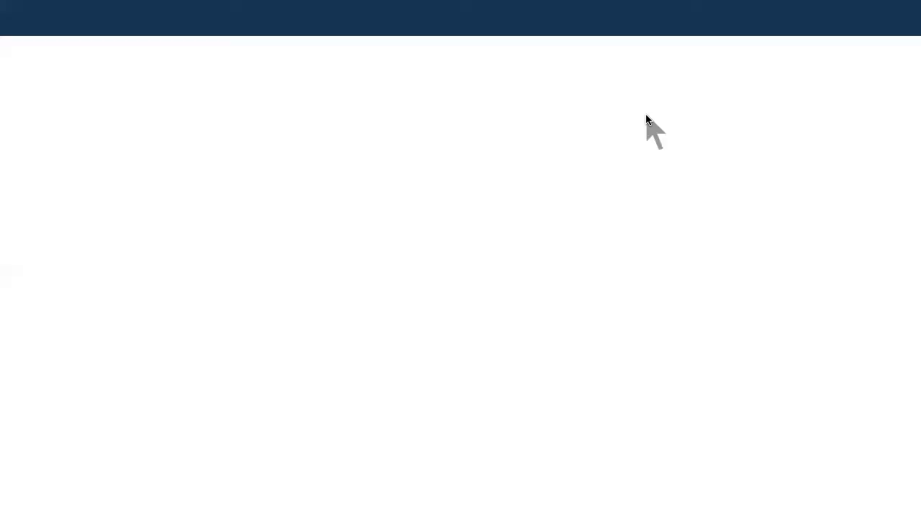
scroll(647, 144, "down", 2)
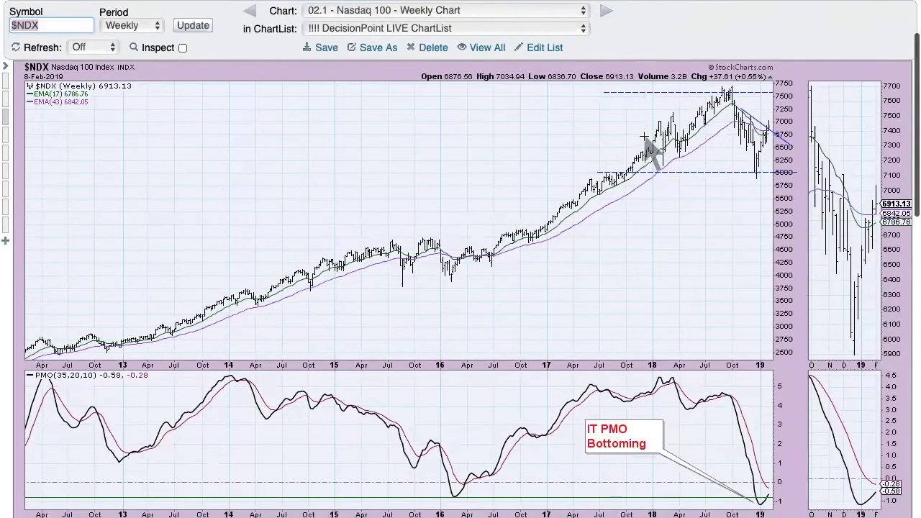
scroll(646, 140, "down", 2)
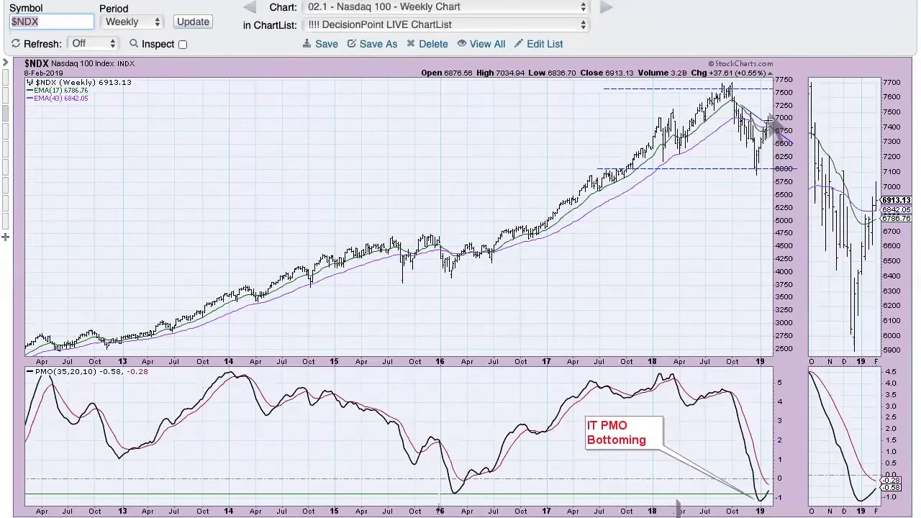
Load the saved chart 03 - OEX - Daily Chart and examine its rising trend channel and indicators
scroll(566, 135, "up", 2)
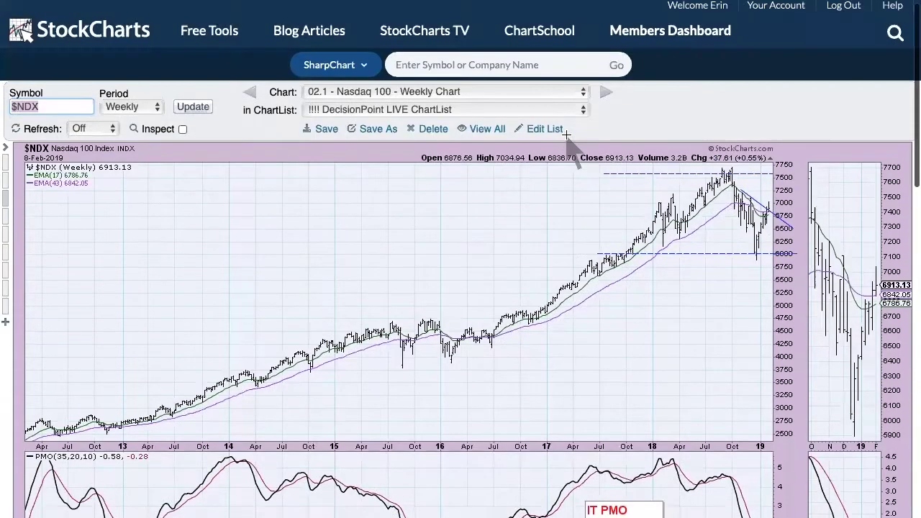
left_click(485, 93)
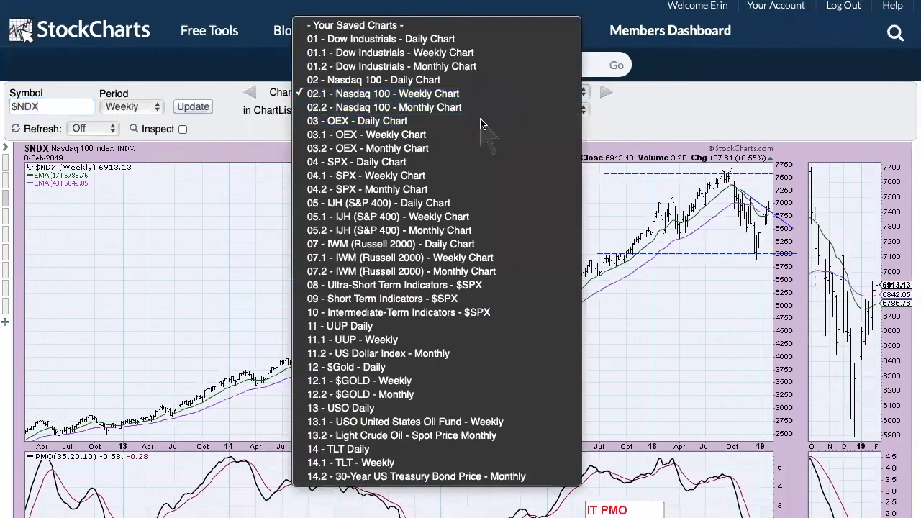
left_click(482, 120)
scroll(645, 141, "down", 3)
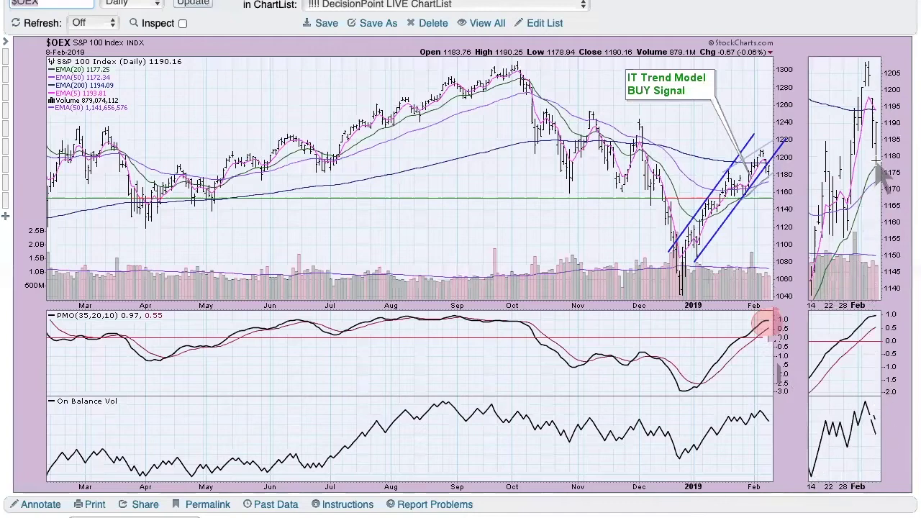
scroll(881, 180, "down", 3)
scroll(881, 180, "up", 3)
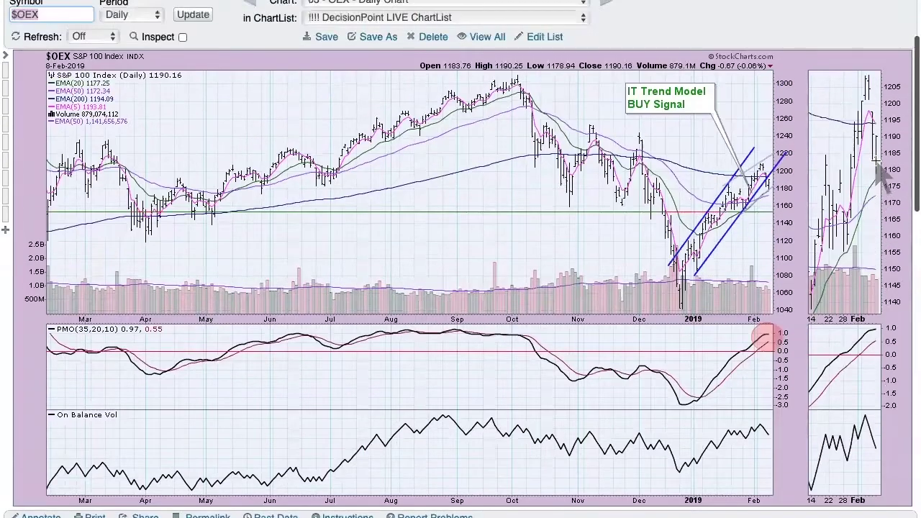
scroll(508, 165, "up", 2)
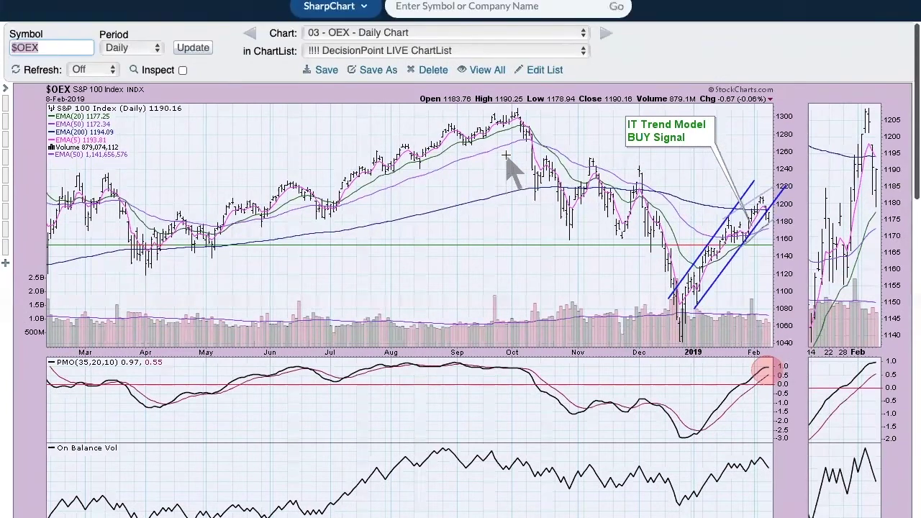
left_click(487, 46)
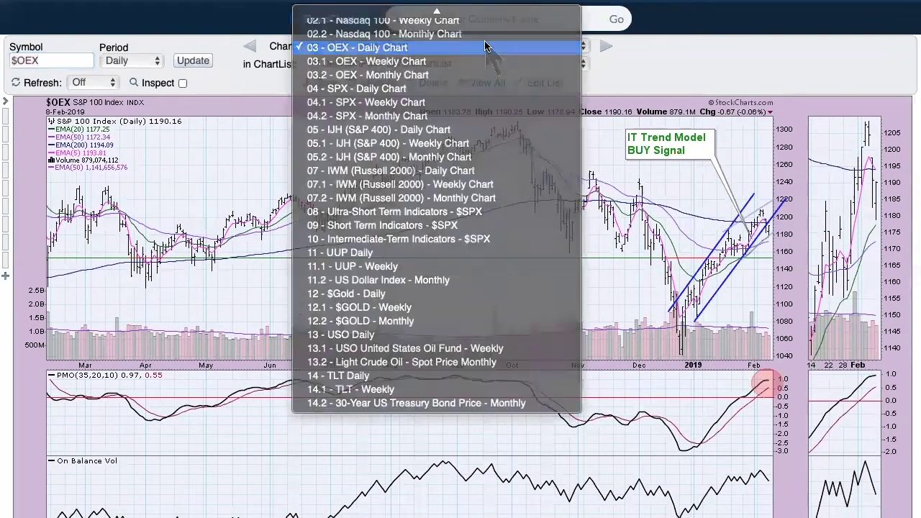
left_click(485, 46)
scroll(825, 141, "down", 3)
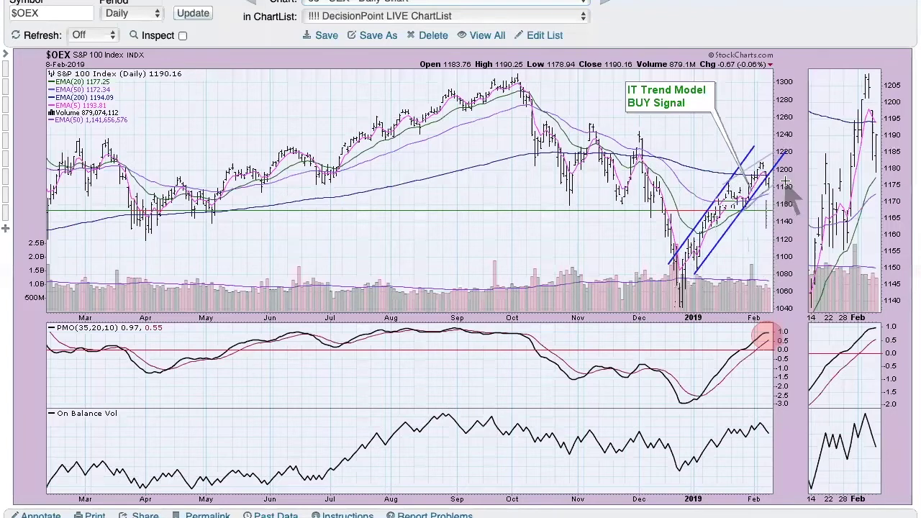
Switch to the saved chart 03.1 - OEX - Weekly Chart and examine its price and PMO panels
scroll(663, 238, "up", 1)
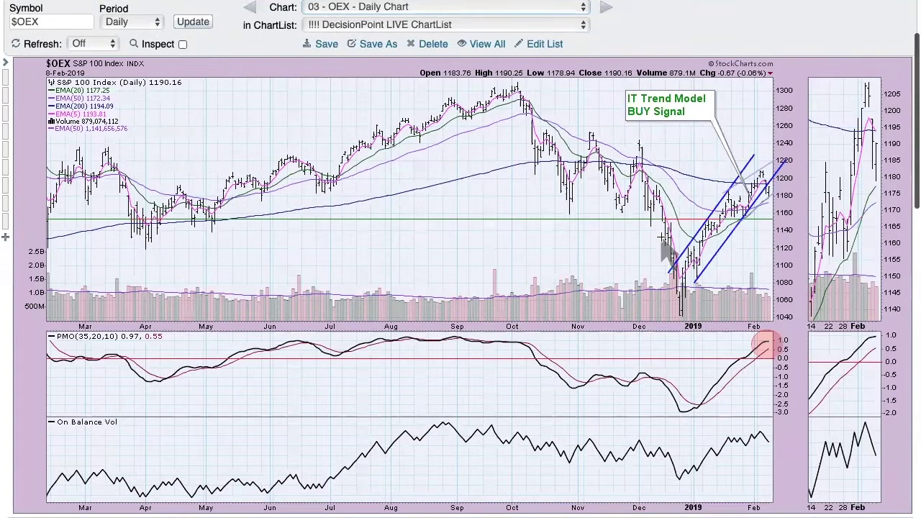
scroll(666, 249, "up", 3)
left_click(493, 101)
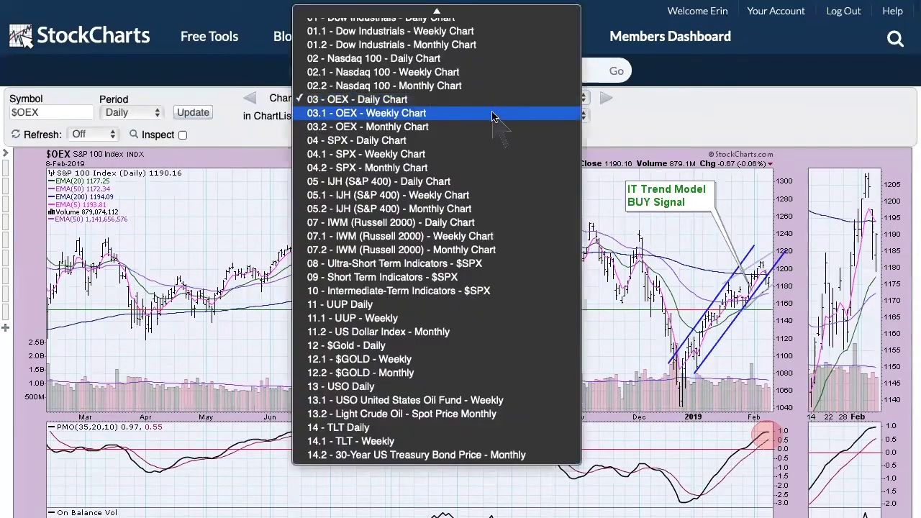
left_click(493, 115)
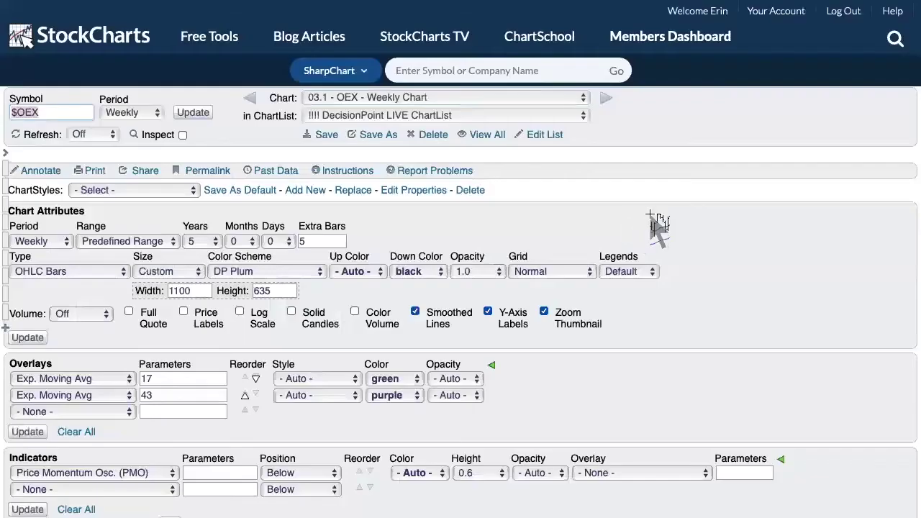
scroll(651, 216, "down", 3)
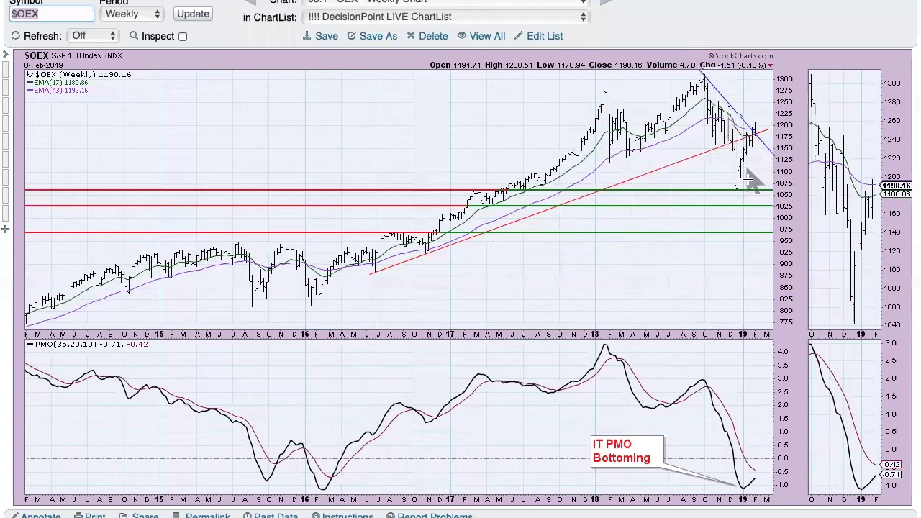
Load the saved chart 04 - SPX - Daily Chart and examine its trend channel, PMO and On Balance Volume
scroll(749, 207, "up", 1)
scroll(748, 207, "up", 1)
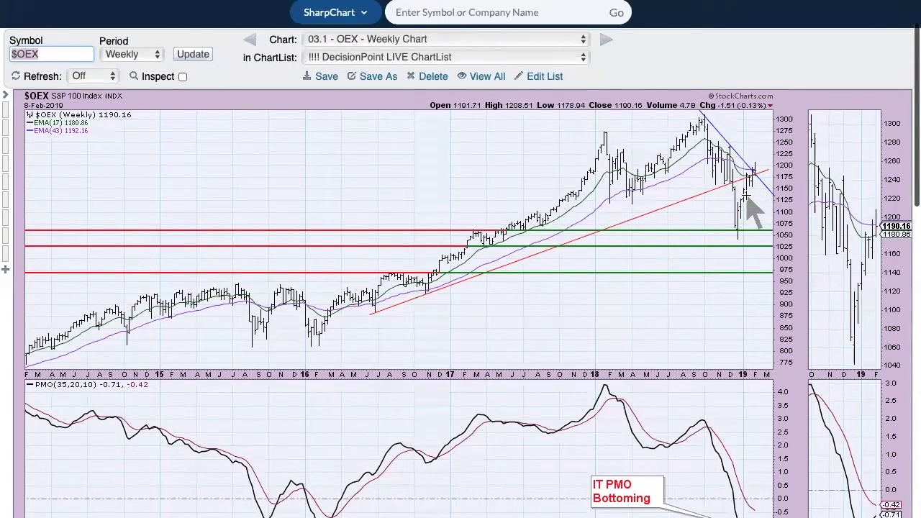
scroll(468, 151, "up", 2)
left_click(457, 79)
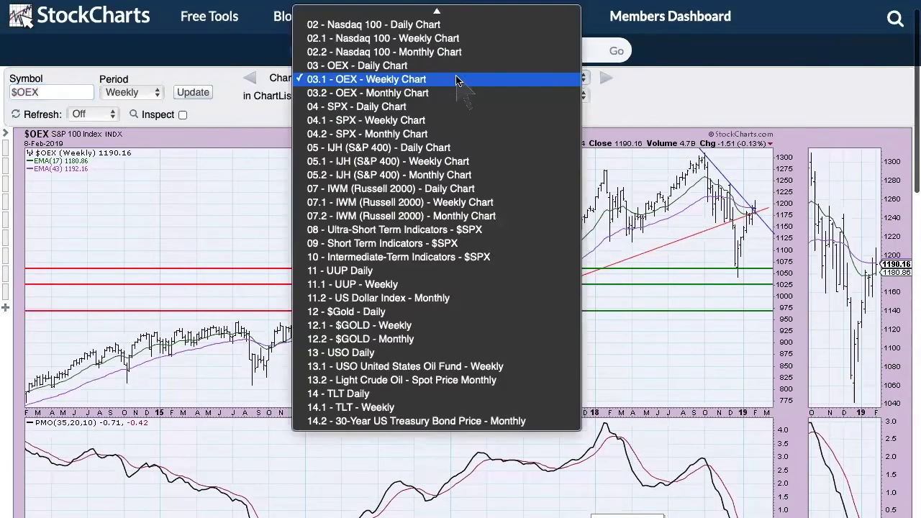
left_click(456, 110)
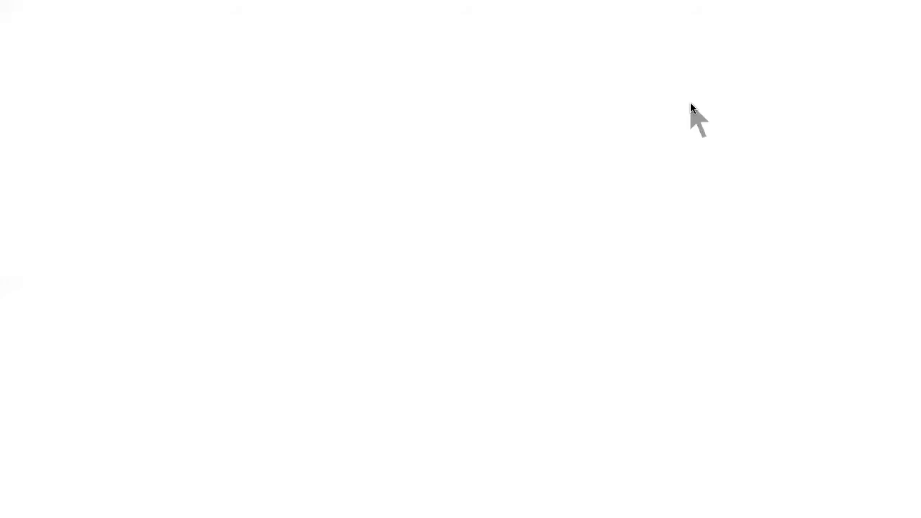
scroll(696, 173, "down", 3)
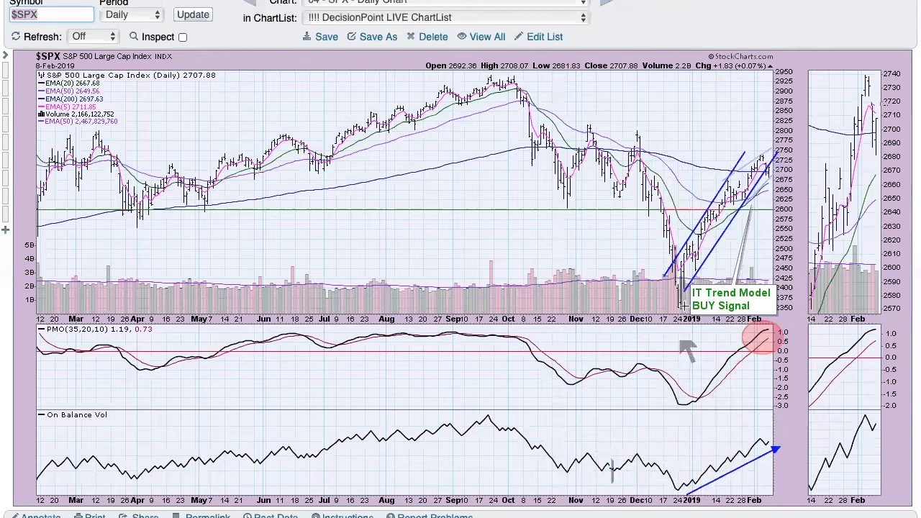
Switch to the saved chart 04.1 - SPX - Weekly Chart and examine its price and PMO panels
scroll(726, 180, "up", 2)
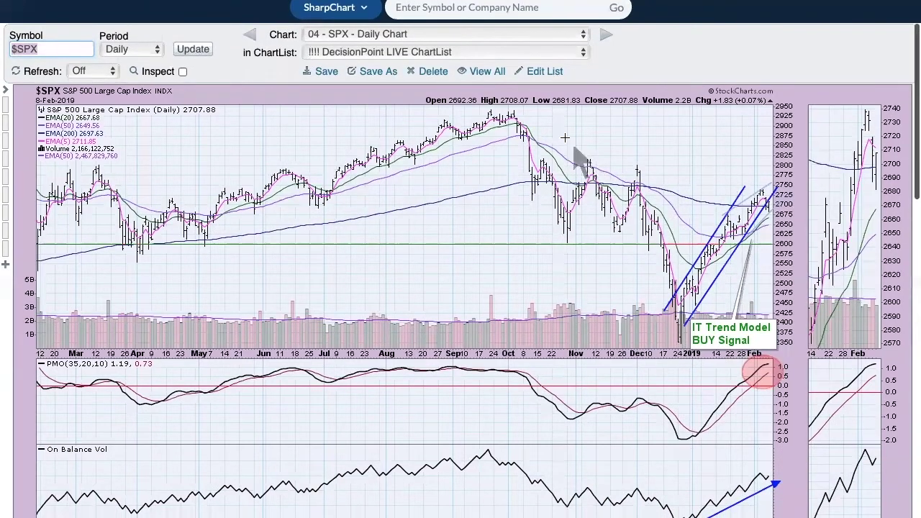
left_click(490, 34)
left_click(492, 52)
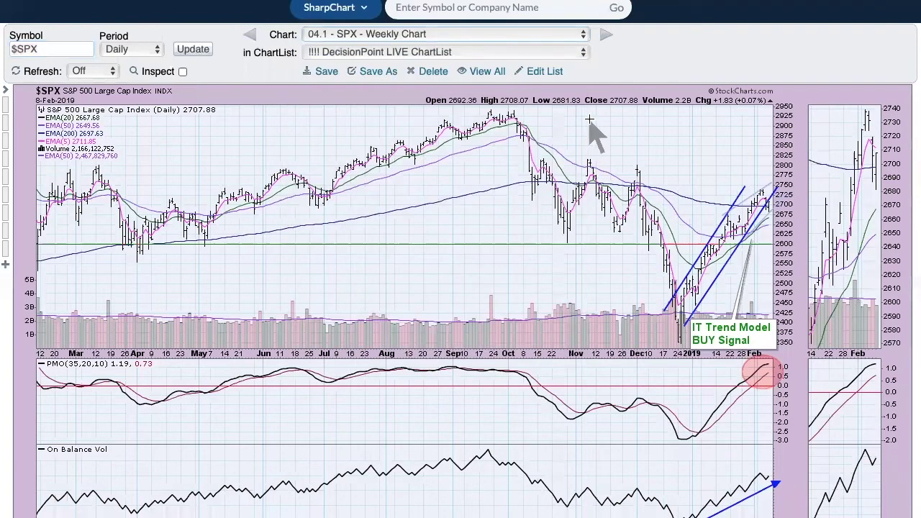
scroll(644, 144, "down", 3)
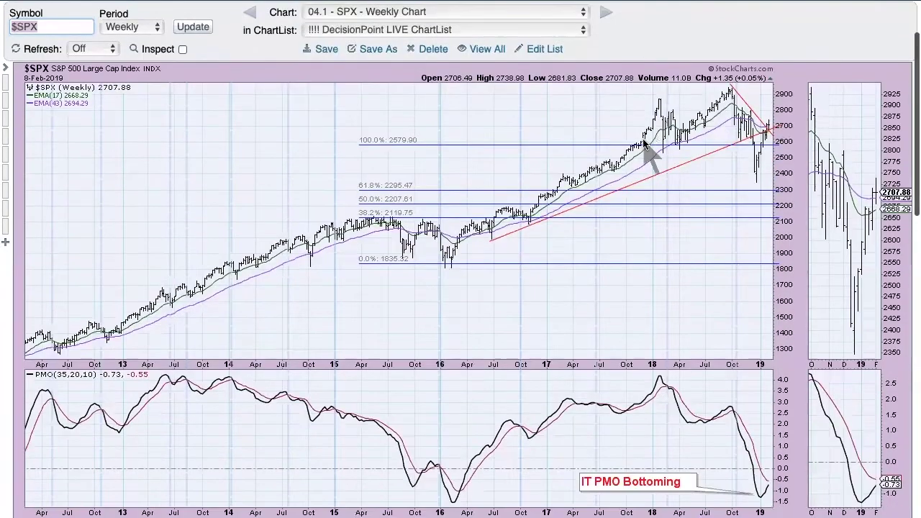
scroll(645, 144, "down", 1)
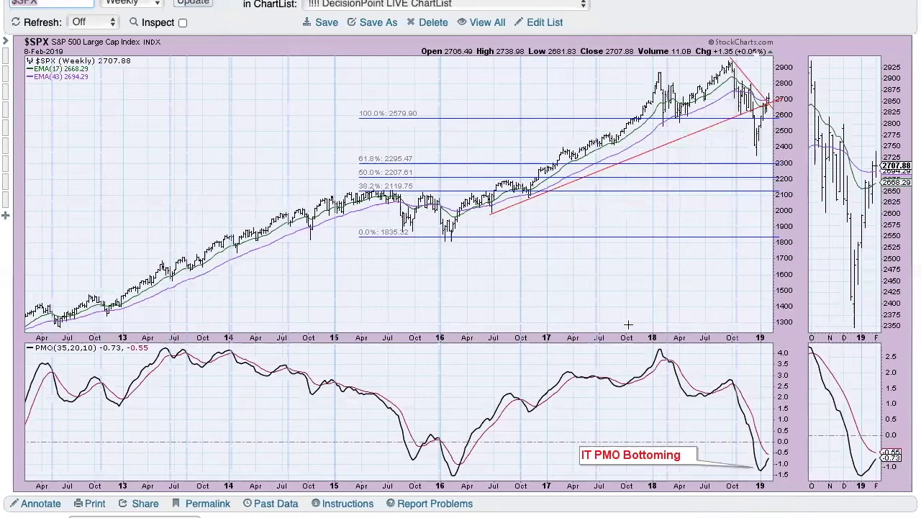
Annotate the SPX weekly chart, extending the rising red trendline back to the early-2016 low and steepening it along the 2018 lows
scroll(607, 303, "up", 3)
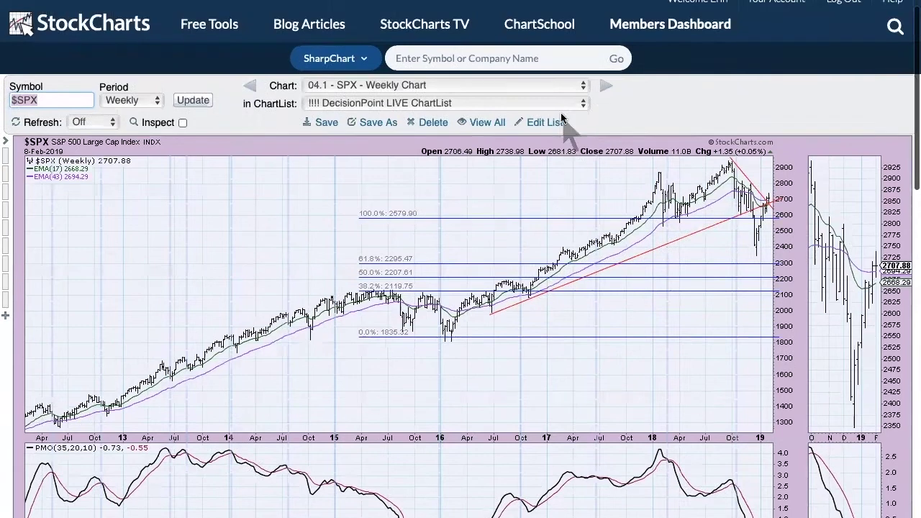
scroll(643, 129, "down", 3)
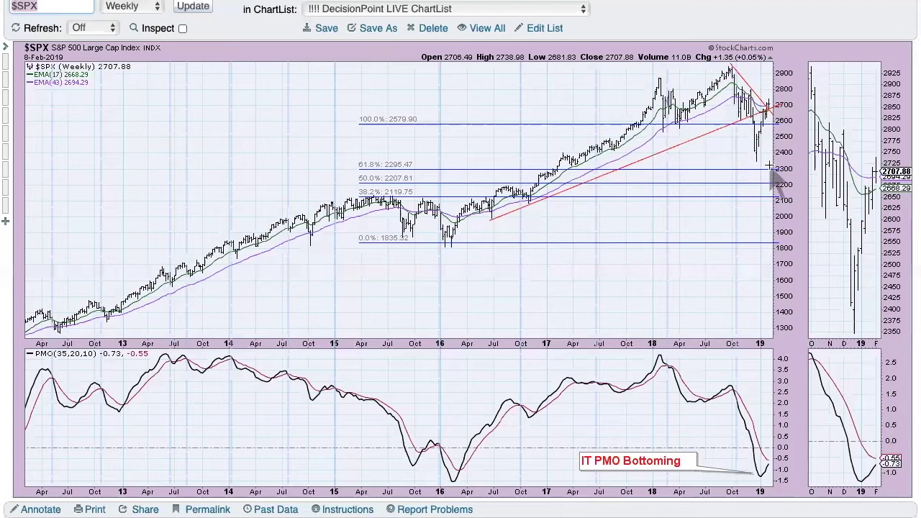
scroll(426, 203, "down", 2)
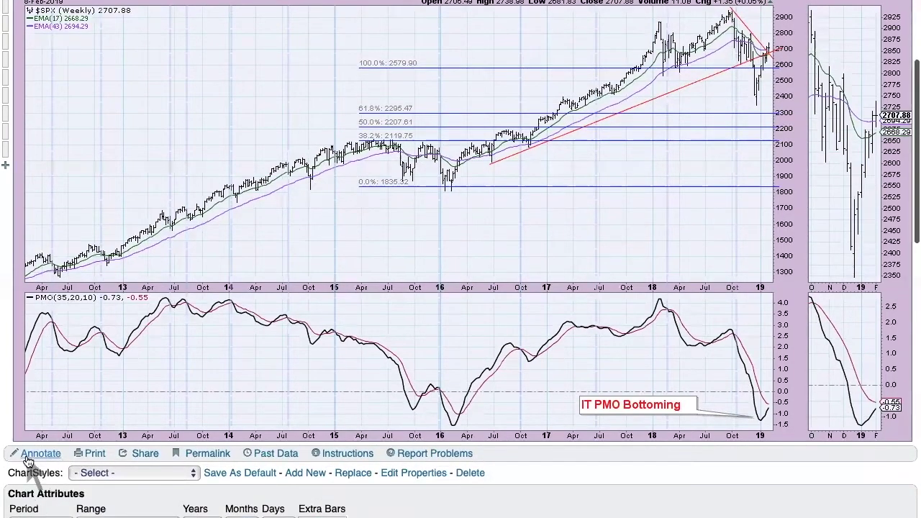
left_click(36, 454)
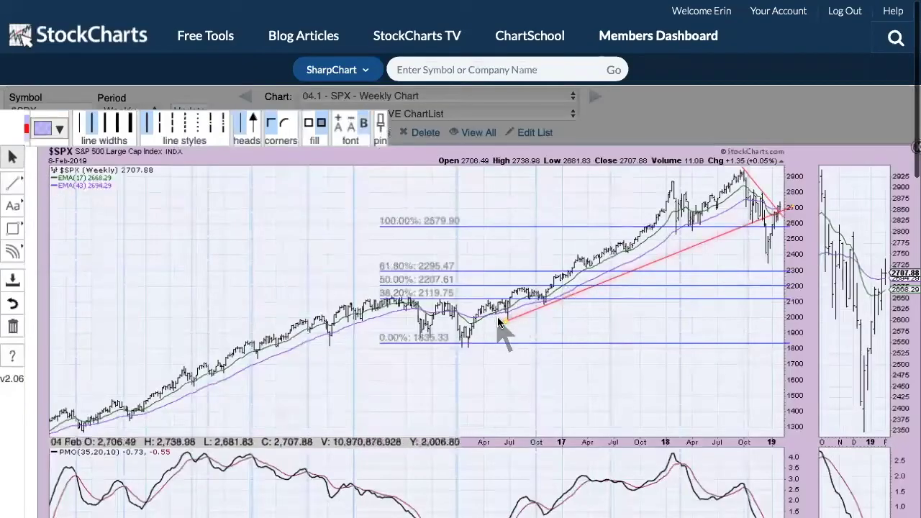
left_click_drag(504, 318, 456, 354)
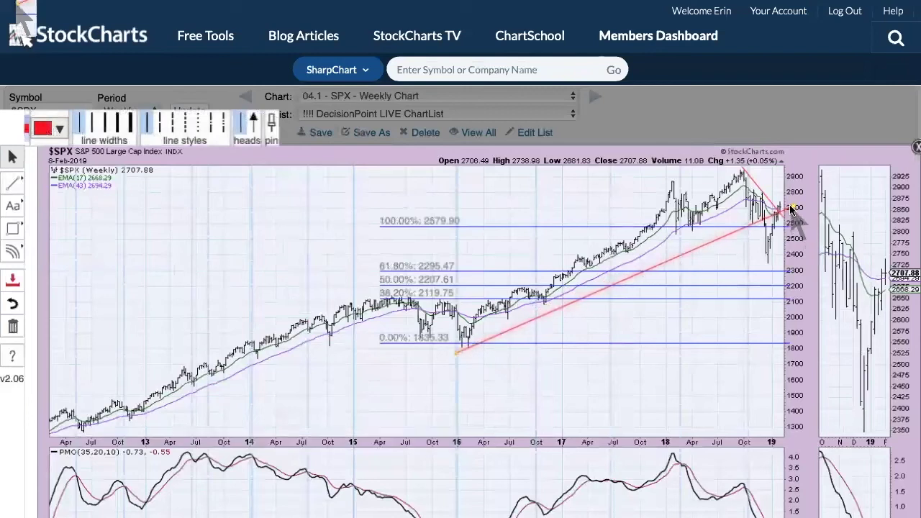
left_click_drag(792, 209, 779, 182)
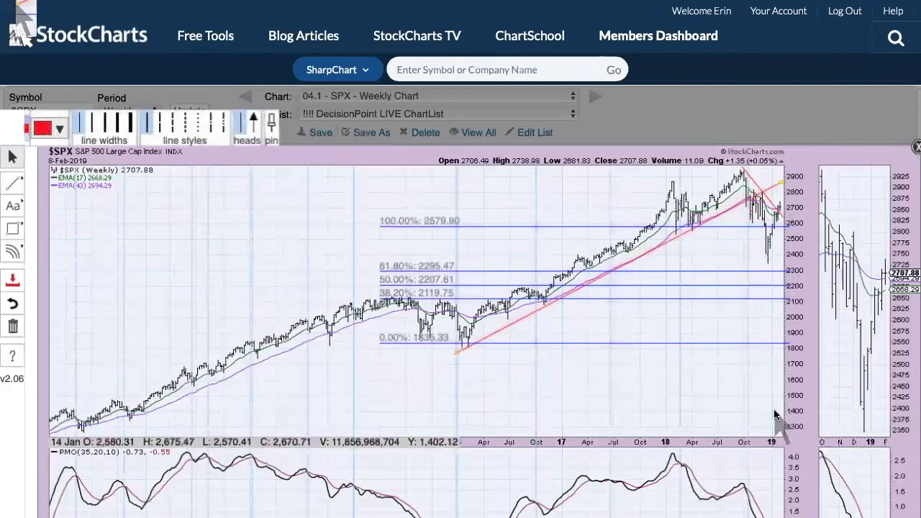
Check the adjusted trendline against the price and PMO panels, and exit ChartNotes with the annotations saved
scroll(775, 416, "down", 3)
scroll(776, 415, "down", 1)
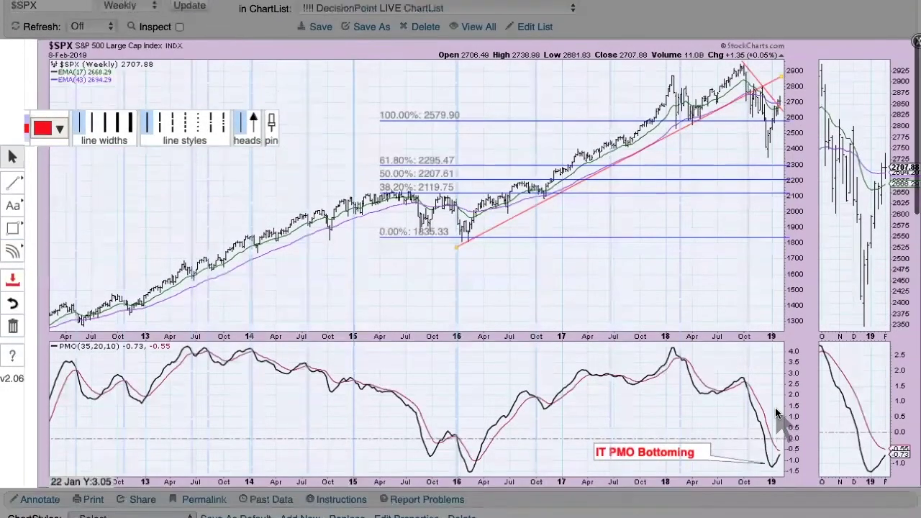
scroll(777, 414, "up", 1)
scroll(693, 297, "up", 1)
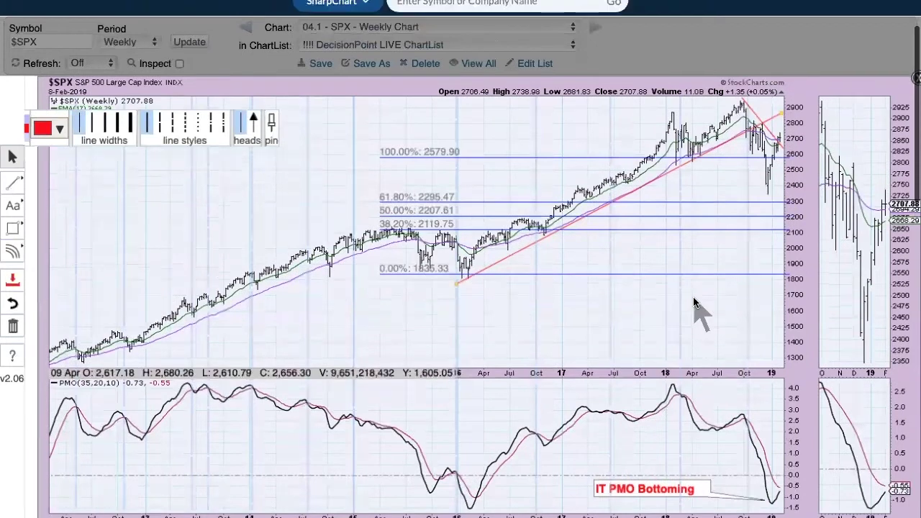
scroll(693, 302, "up", 1)
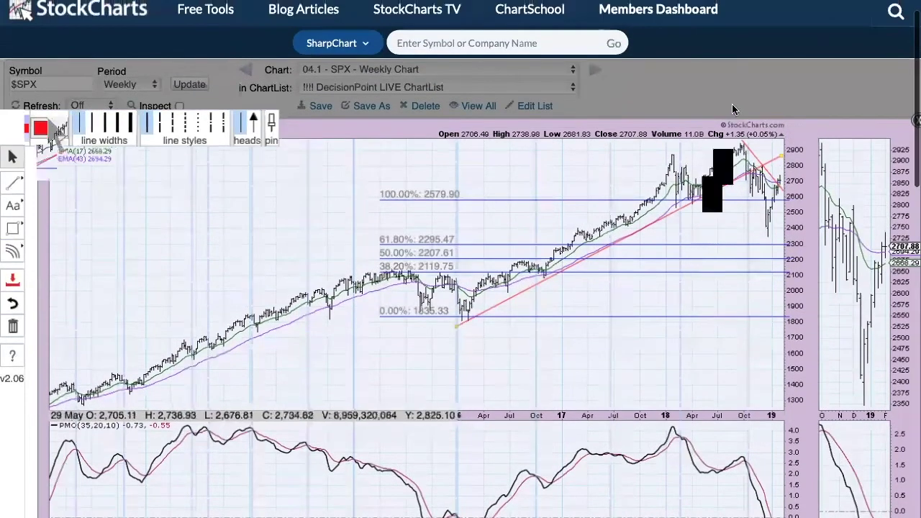
left_click(737, 92)
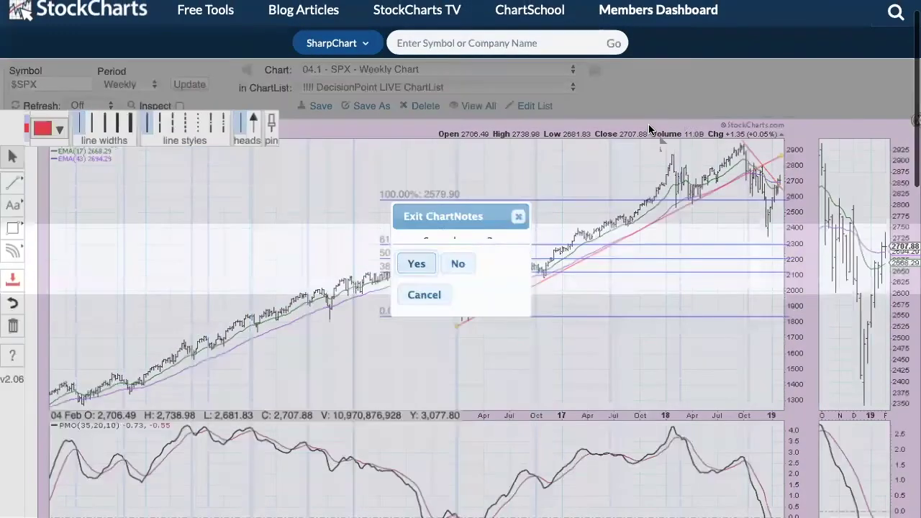
left_click(419, 267)
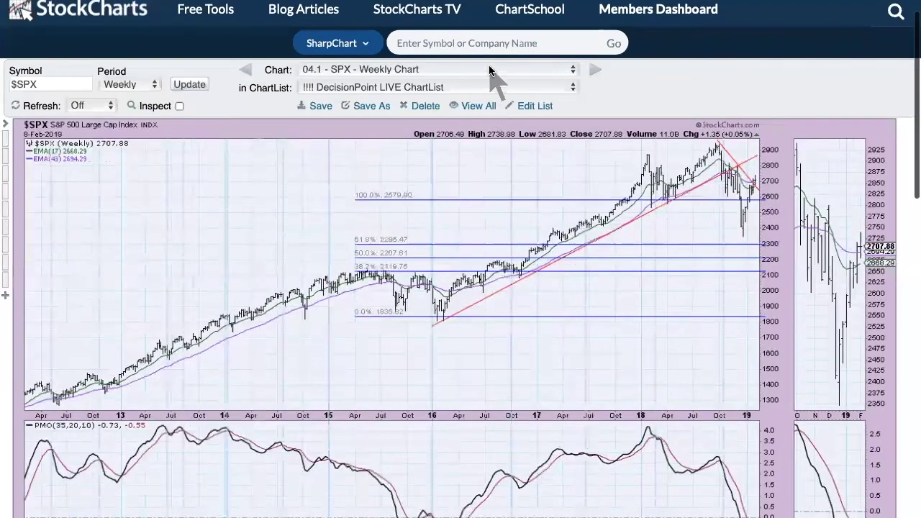
Load the saved chart 05 - IJH (S&P 400) - Daily Chart and examine its rising channel, PMO, SCTR and On Balance Volume
left_click(489, 70)
left_click(489, 99)
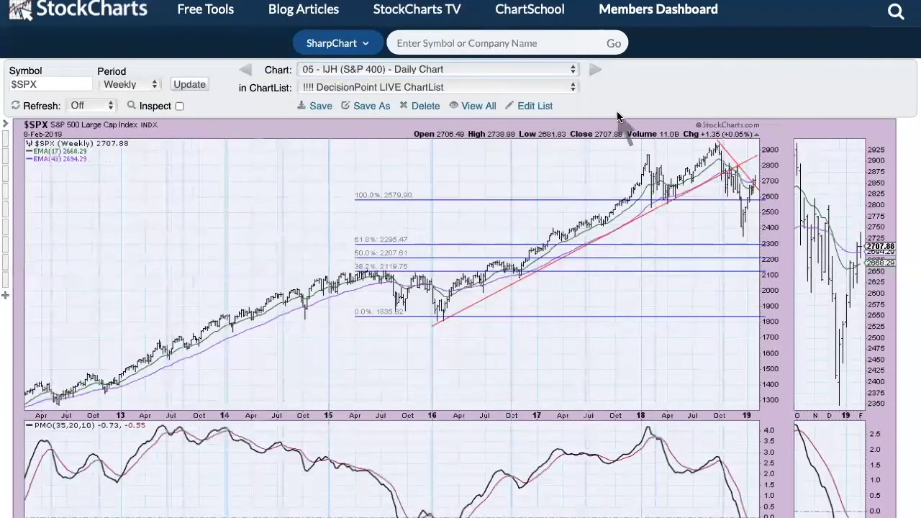
scroll(668, 122, "down", 3)
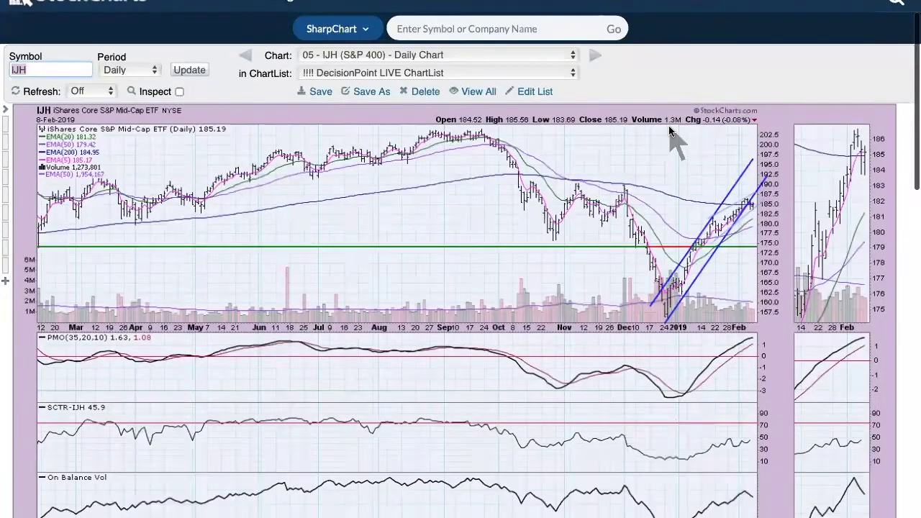
scroll(671, 131, "down", 1)
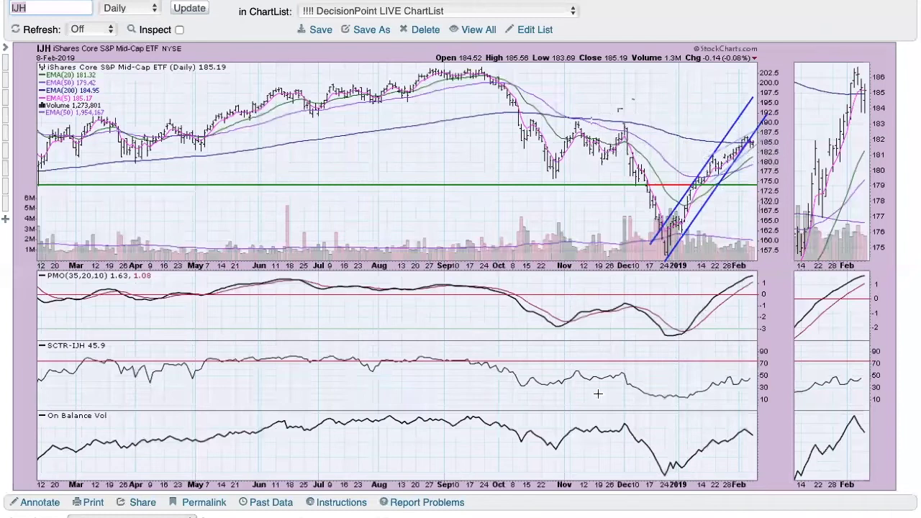
Switch to the saved chart 05.1 - IJH (S&P 400) - Weekly Chart and examine its support and resistance lines and PMO
scroll(501, 140, "up", 2)
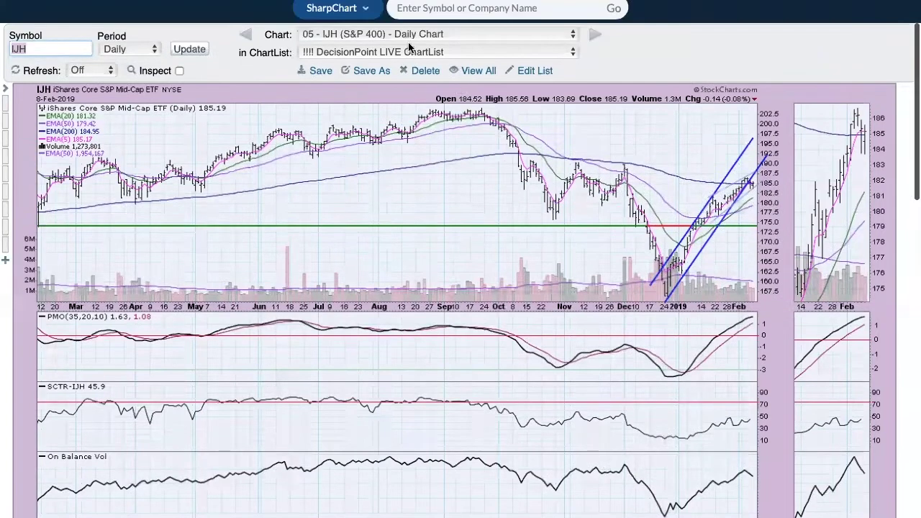
left_click(392, 34)
left_click(642, 146)
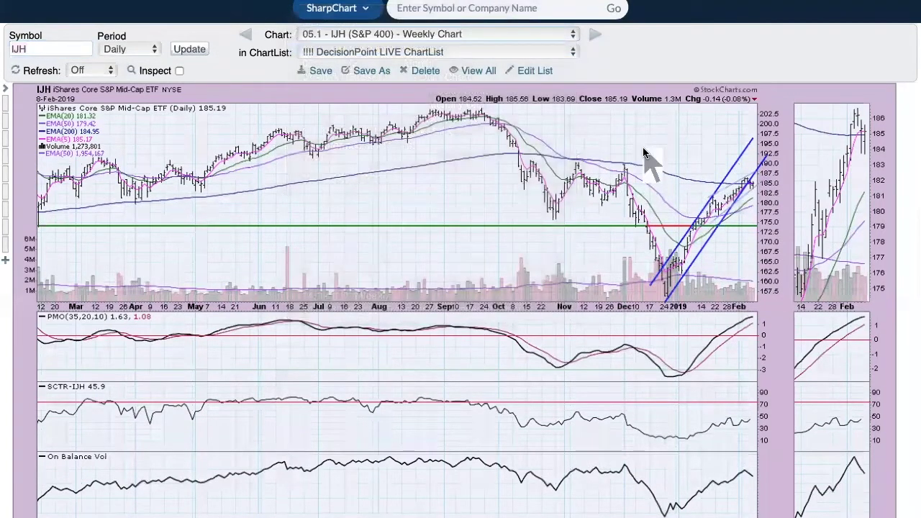
scroll(695, 157, "down", 3)
scroll(695, 162, "down", 1)
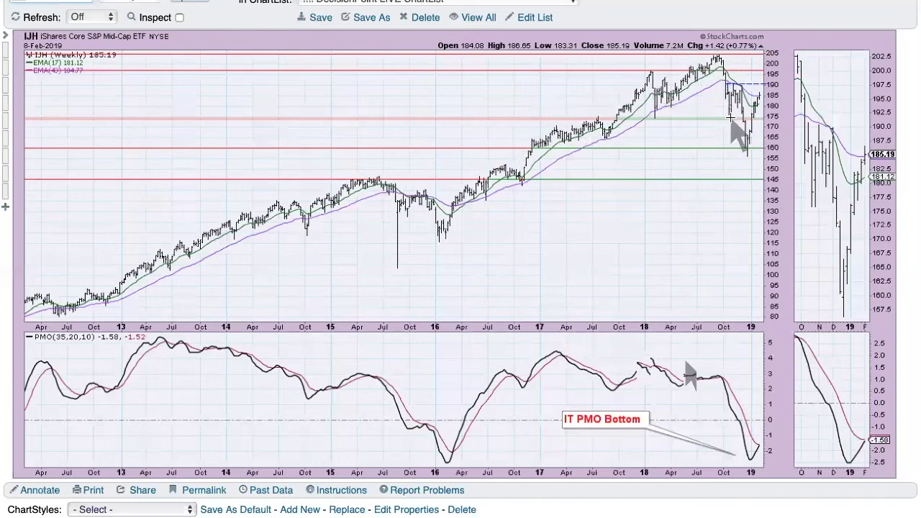
Load the saved chart 07 - IWM (Russell 2000) - Daily Chart and examine its price, PMO, SCTR and On Balance Volume panels
scroll(604, 180, "up", 3)
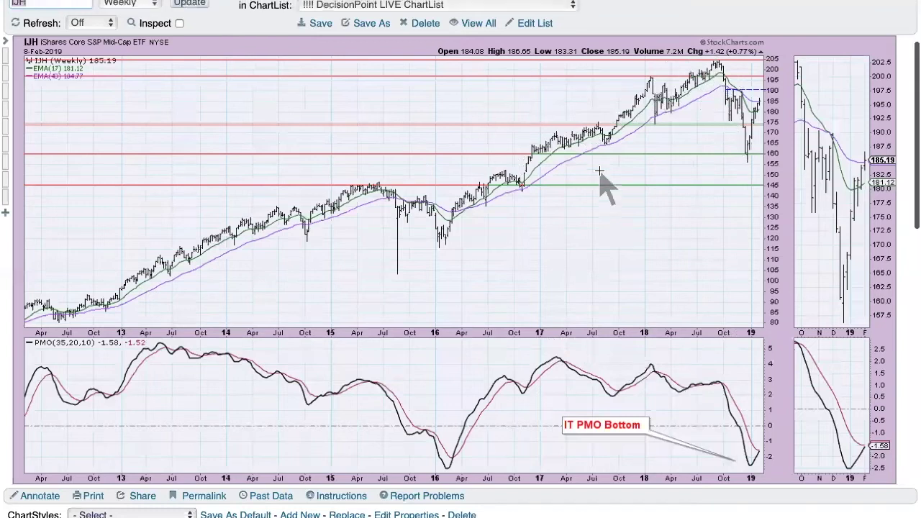
left_click(495, 43)
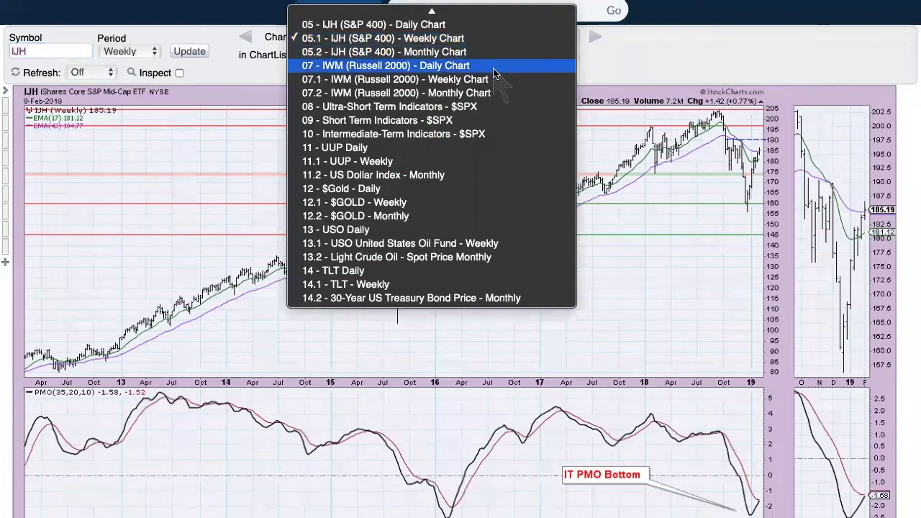
left_click(495, 65)
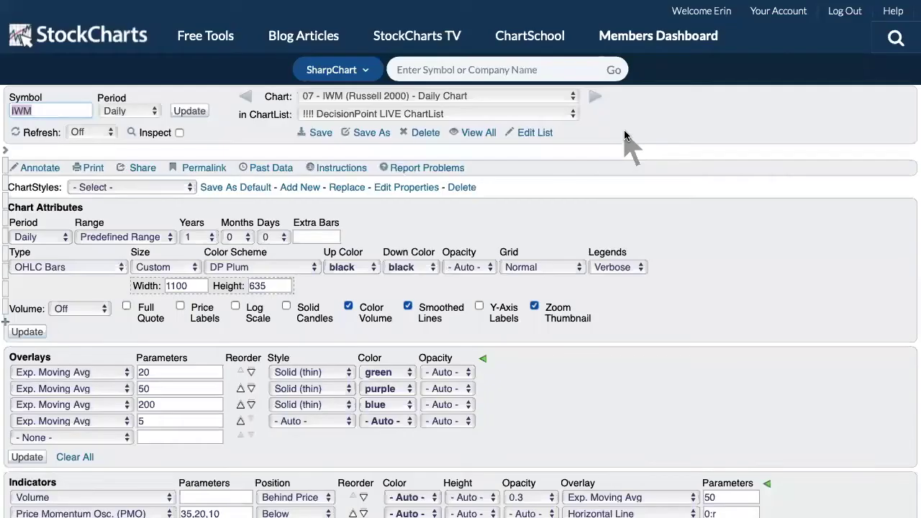
scroll(625, 140, "down", 3)
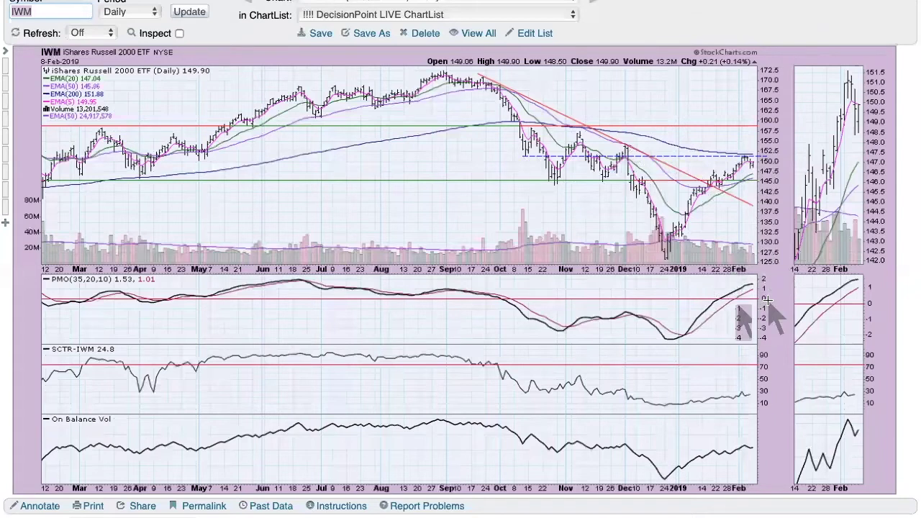
Advance to the saved chart 07.1 - IWM (Russell 2000) - Weekly Chart and examine its price levels and PMO
scroll(769, 300, "up", 3)
mouse_move(412, 56)
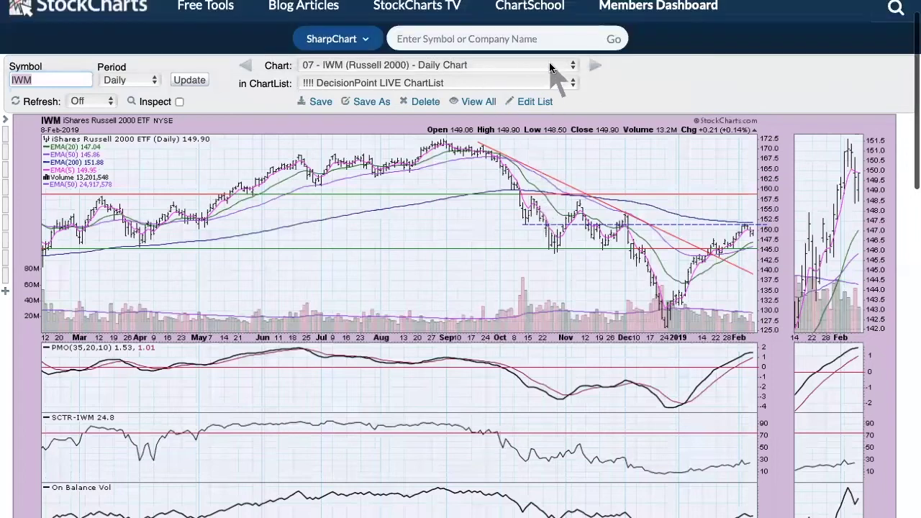
left_click(590, 66)
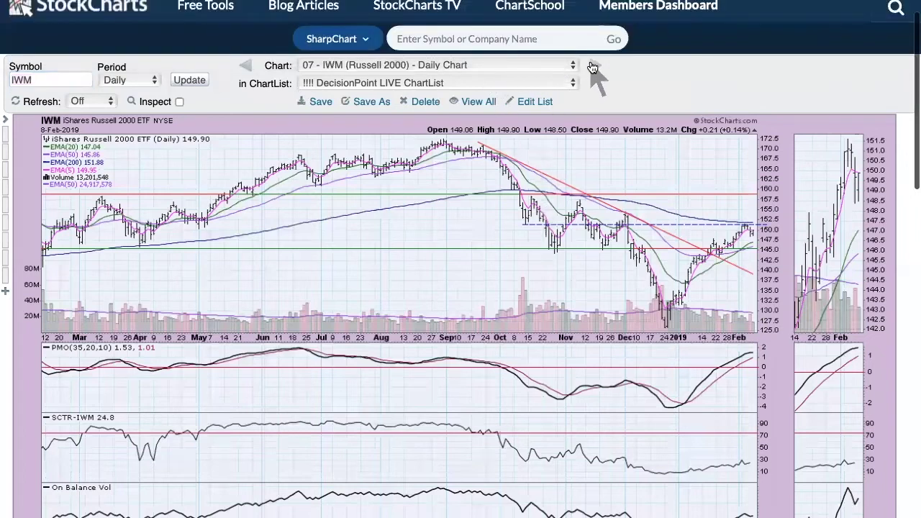
left_click(590, 66)
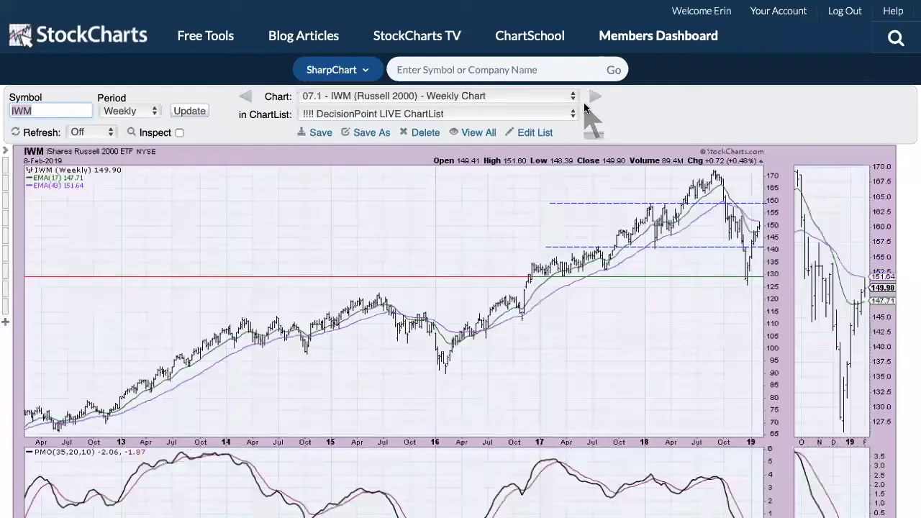
scroll(584, 107, "down", 3)
scroll(584, 108, "up", 1)
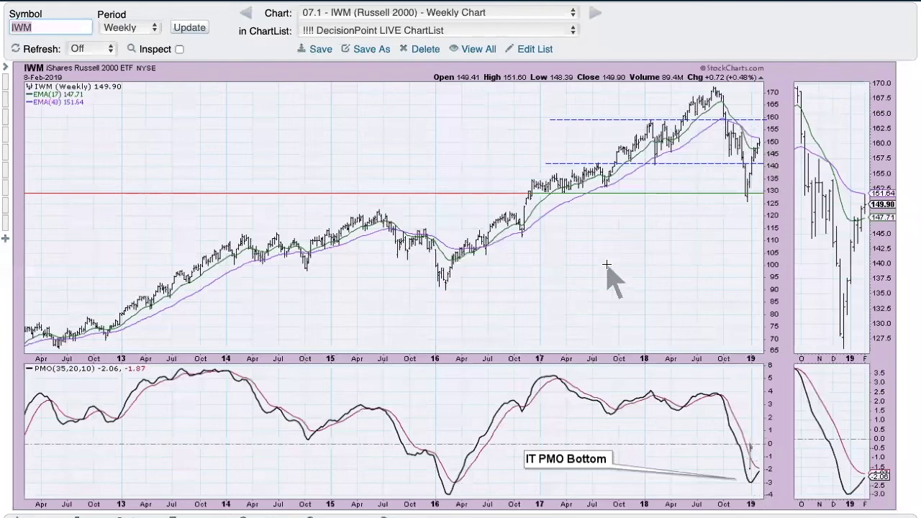
Load the saved chart 08 - Ultra-Short Term Indicators - $SPX and examine its new highs/lows, advance-decline and volatility panels
scroll(538, 253, "up", 1)
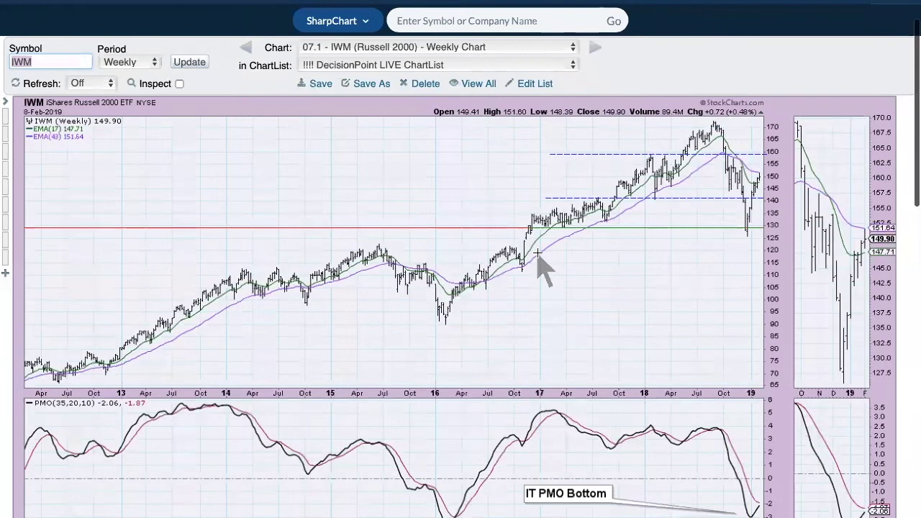
scroll(537, 254, "up", 1)
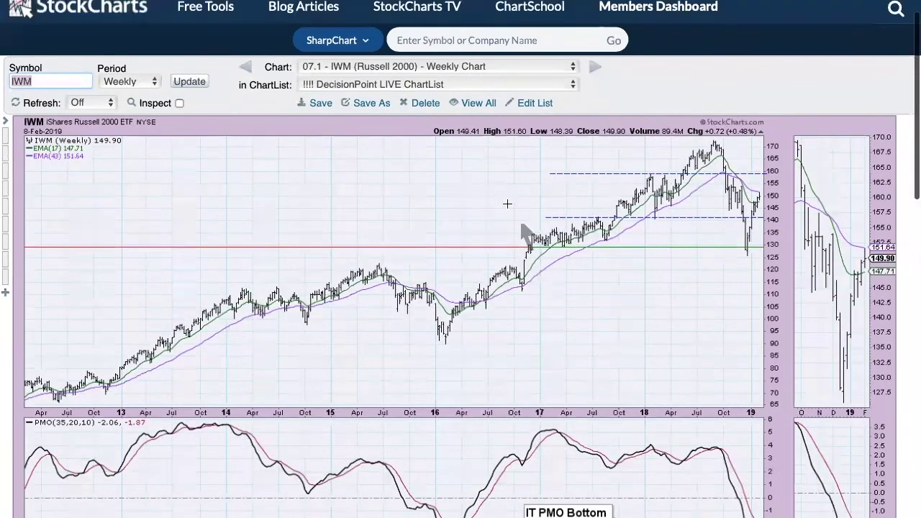
left_click(475, 67)
left_click(475, 101)
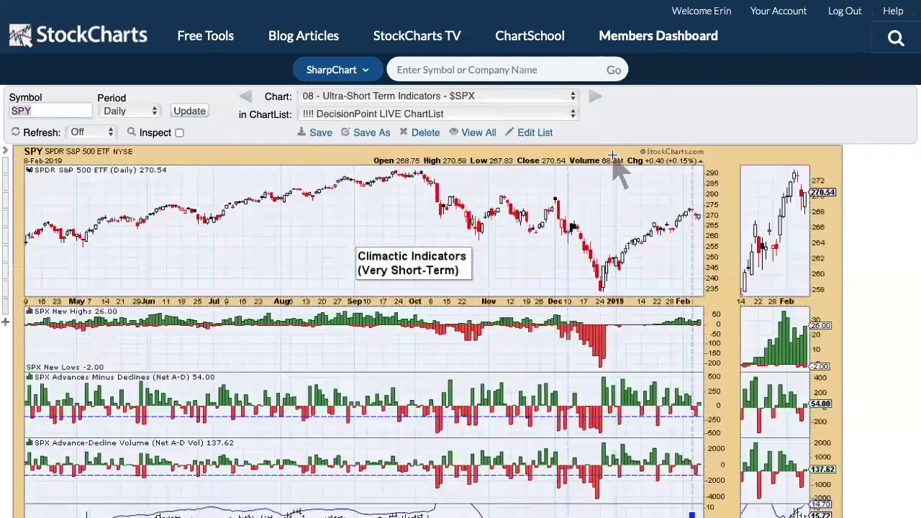
scroll(614, 155, "down", 3)
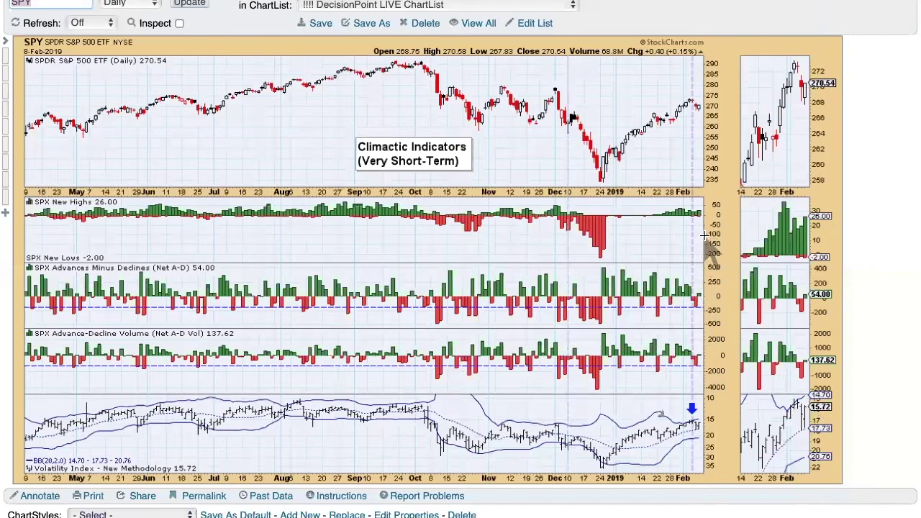
Load the saved chart 09 - Short Term Indicators - $SPX and examine price against the STO-B and STO-V oscillators
scroll(551, 164, "up", 1)
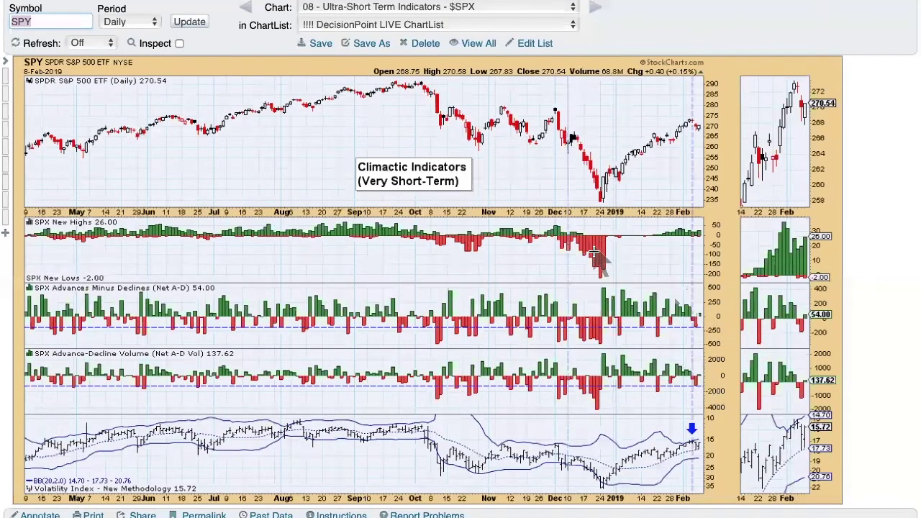
scroll(547, 180, "up", 3)
left_click(460, 52)
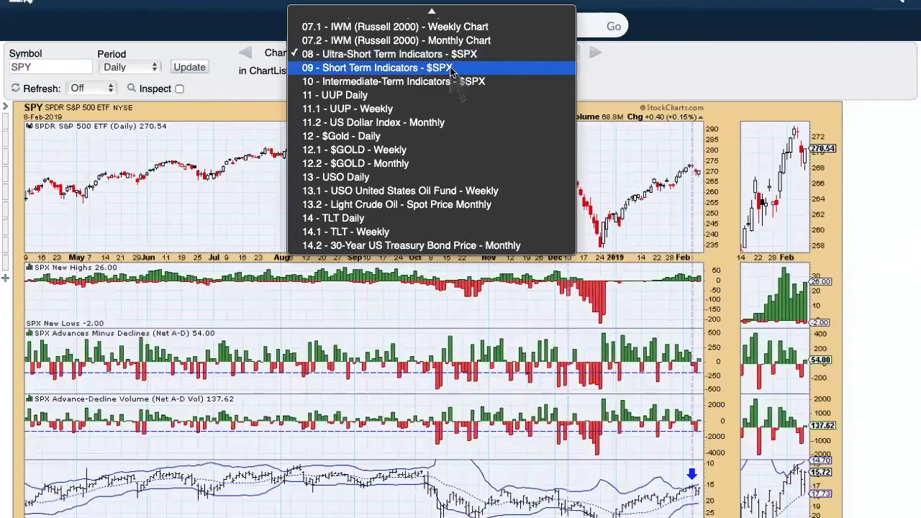
left_click(452, 70)
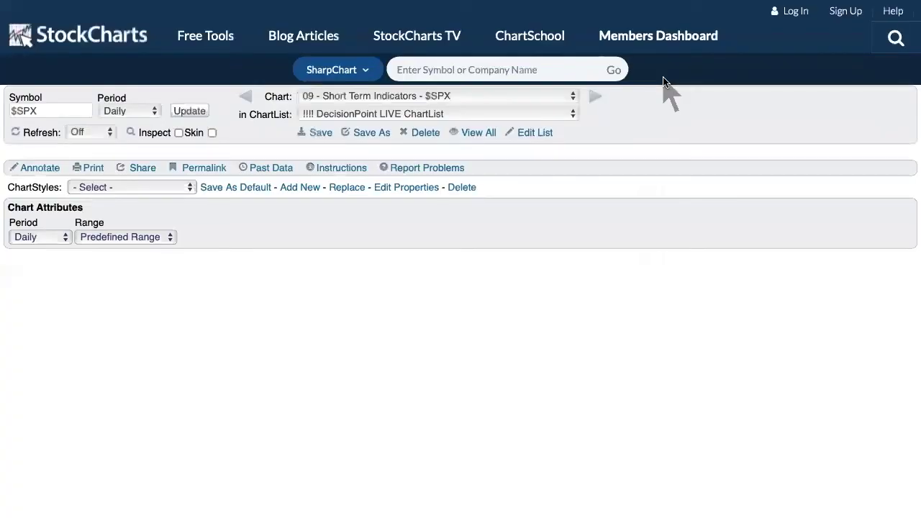
scroll(680, 123, "down", 3)
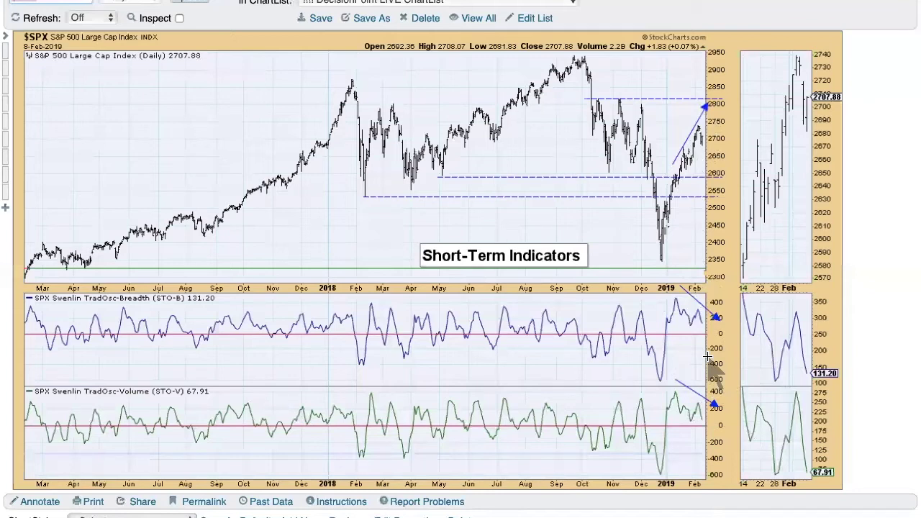
Load the saved chart 10 - Intermediate-Term Indicators - $SPX and examine its PMO, ITBM and ITVM panels
scroll(571, 149, "up", 1)
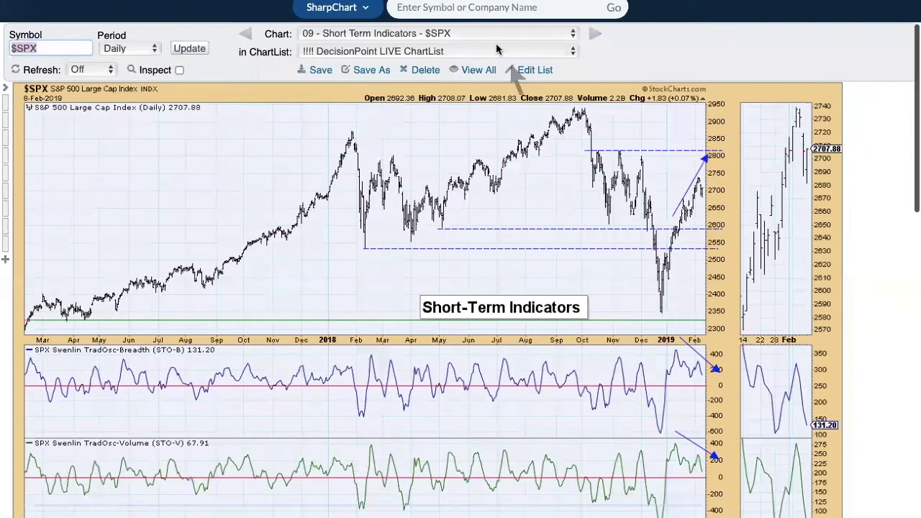
left_click(495, 34)
left_click(494, 54)
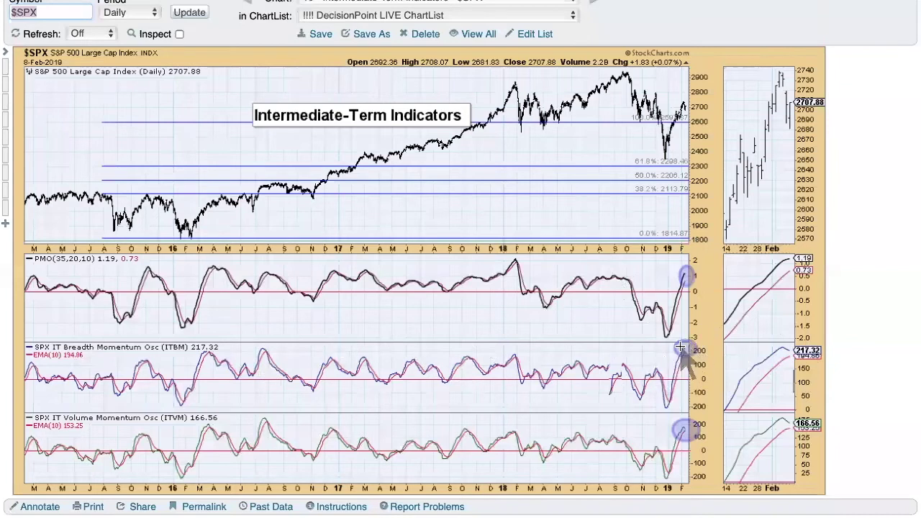
Switch to the browser tab with the saved chart 011 - UUP 1-Year and examine its price trendlines, PMO and volume
scroll(491, 31, "up", 1)
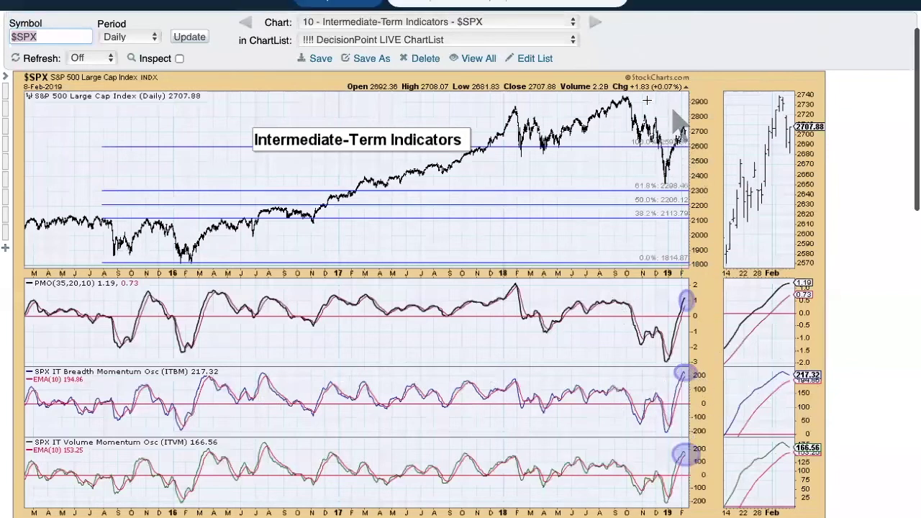
left_click(492, 31)
left_click(493, 31)
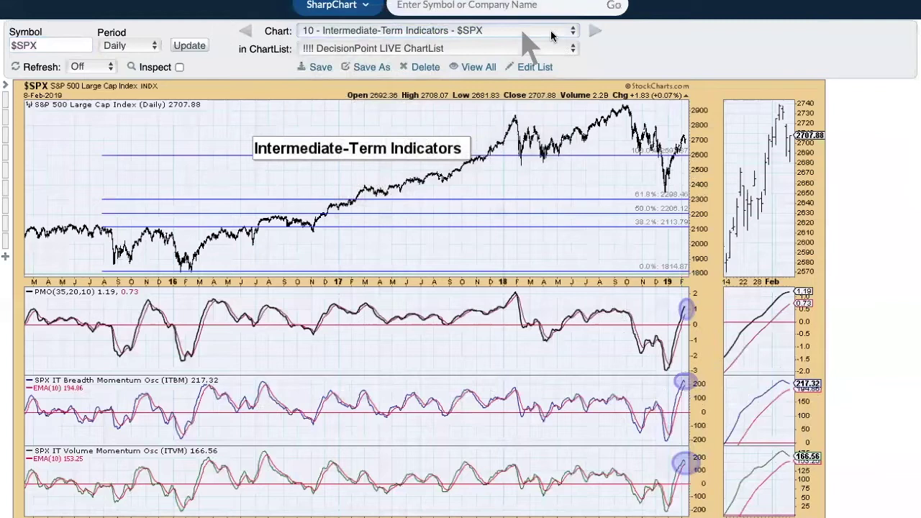
mouse_move(648, 2)
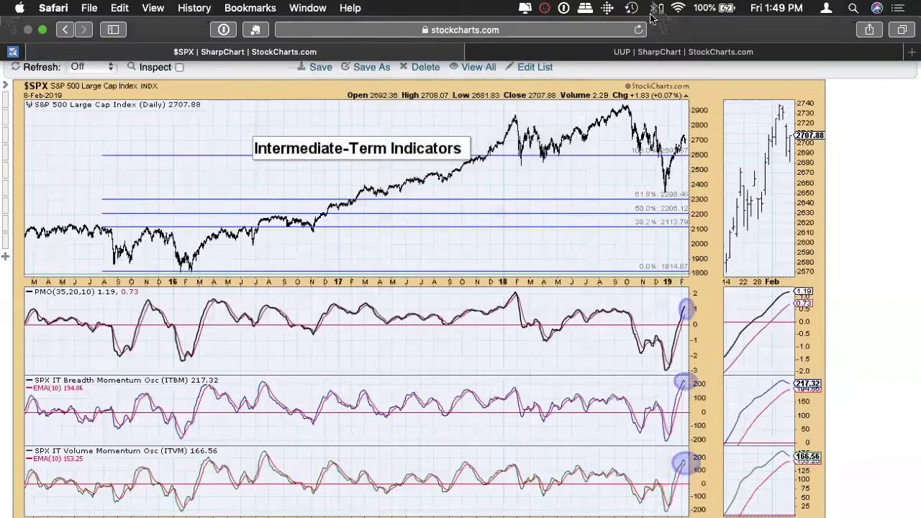
left_click(651, 54)
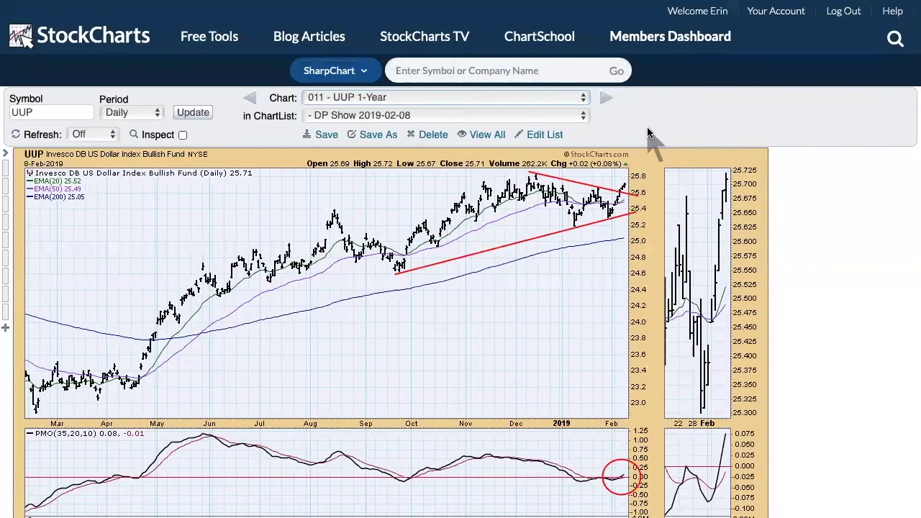
scroll(647, 129, "down", 1)
scroll(647, 133, "down", 3)
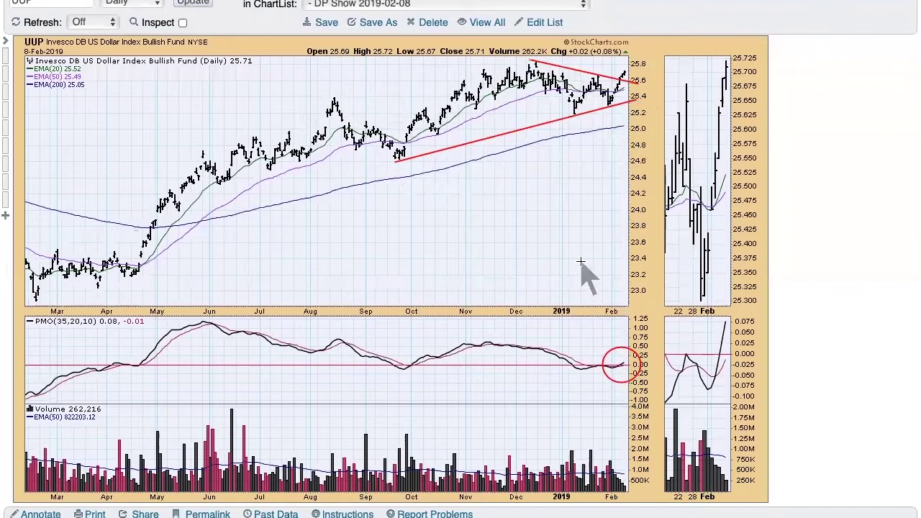
Advance to the saved chart 012 - UUP Weekly and examine its rising trendlines and PMO
scroll(582, 267, "up", 1)
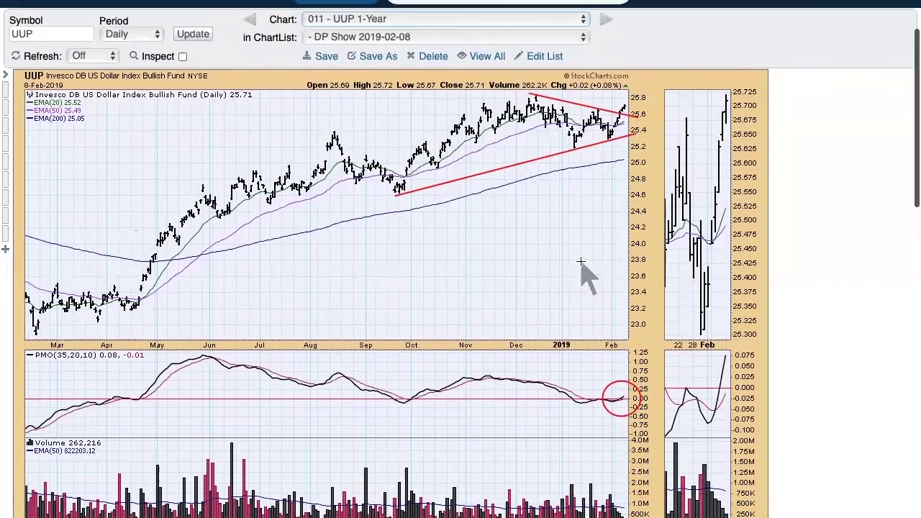
left_click(607, 22)
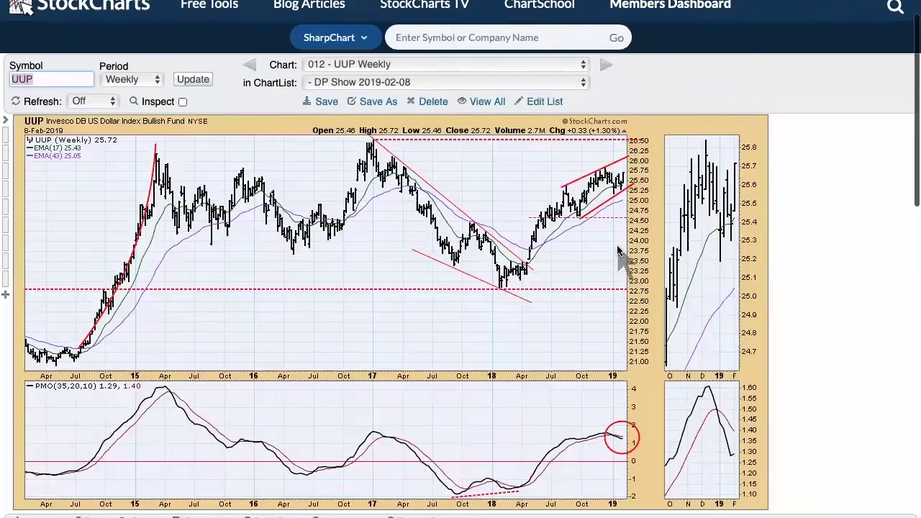
scroll(618, 250, "down", 2)
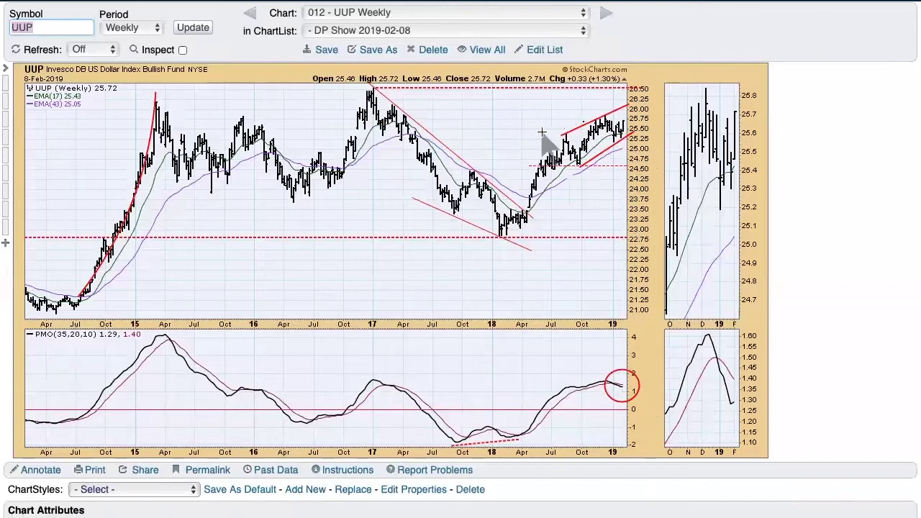
Load the saved chart 021 - $GOLD - 1-Yr Premium and examine its price, PMO, PHYS premium/discount and dollar correlation panels
scroll(547, 144, "up", 1)
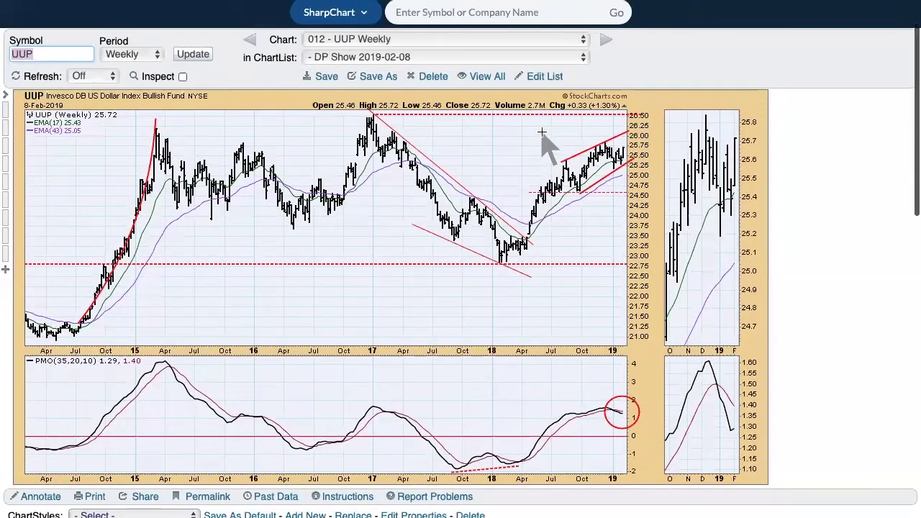
left_click(446, 40)
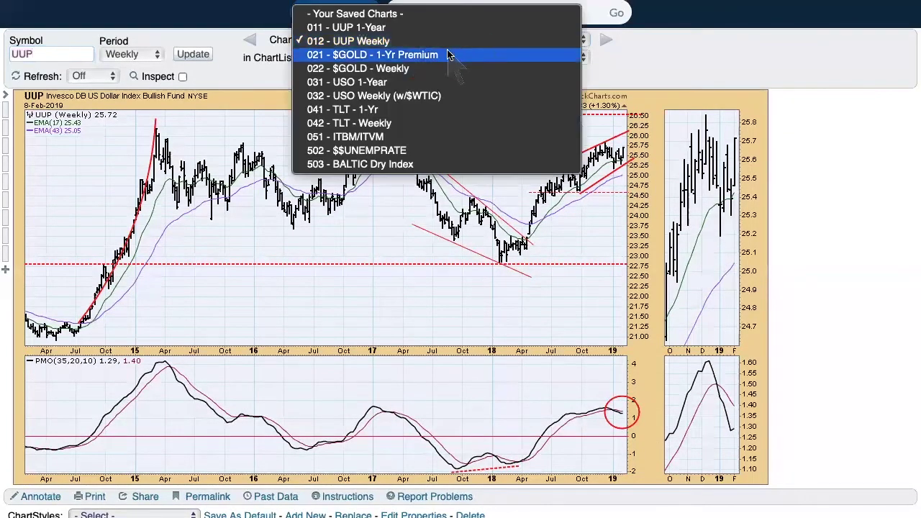
left_click(451, 54)
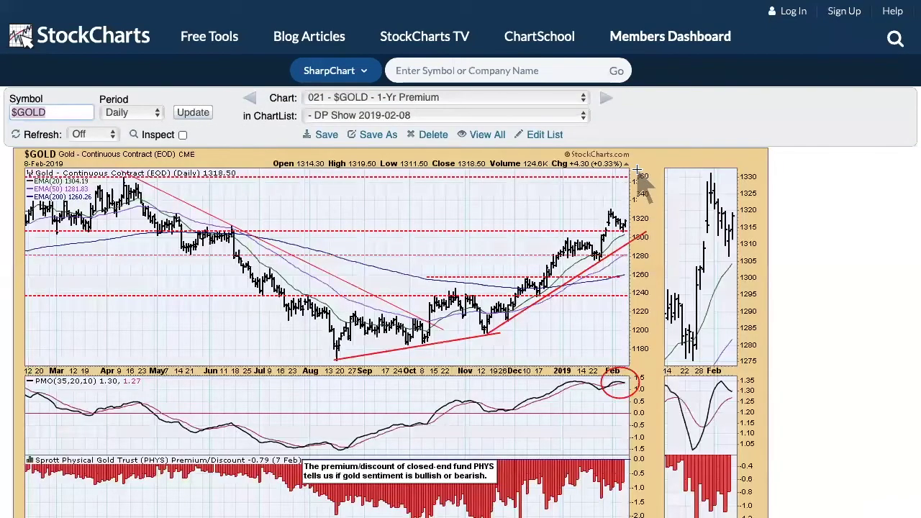
scroll(638, 173, "down", 3)
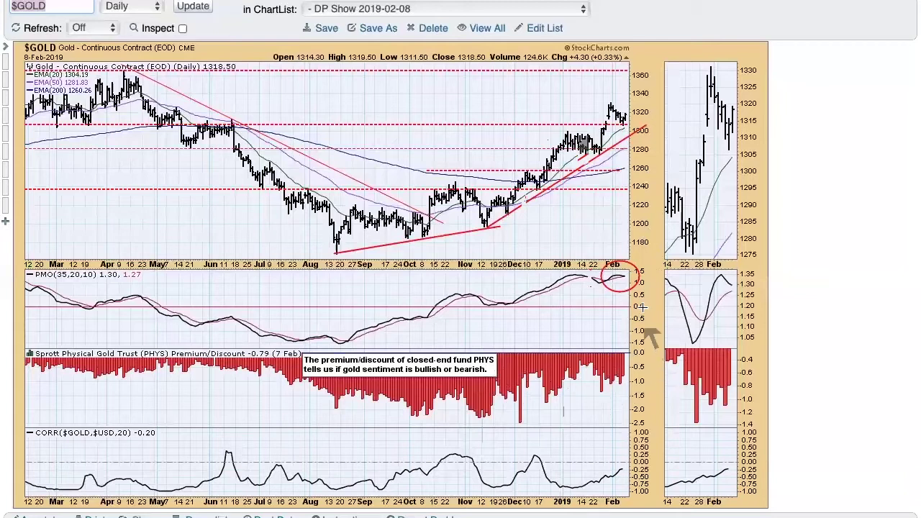
scroll(640, 238, "up", 1)
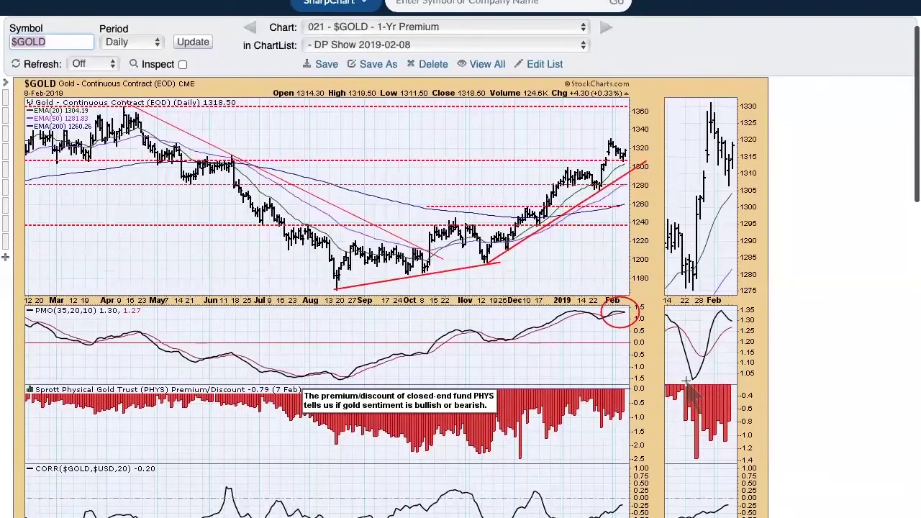
scroll(689, 389, "down", 1)
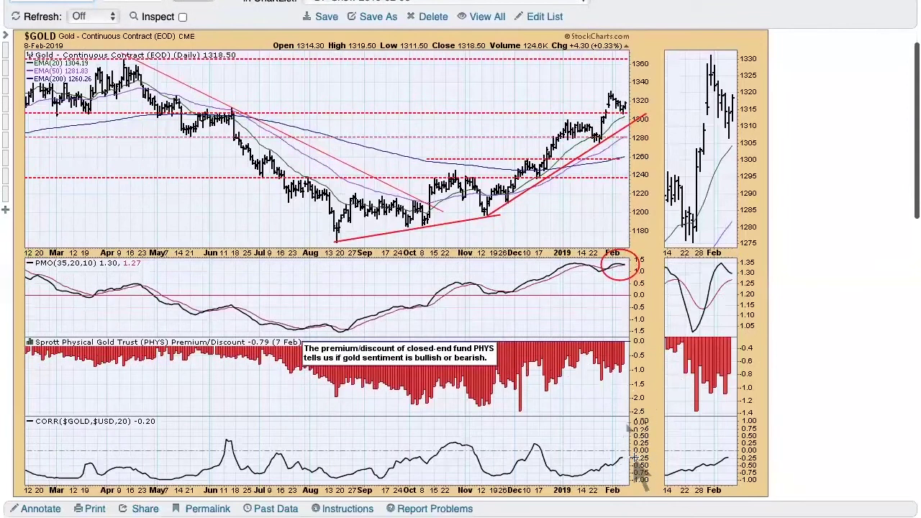
Advance to the saved chart 022 - $GOLD - Weekly and examine its price levels, PMO, premium/discount and correlation panels
scroll(638, 370, "up", 1)
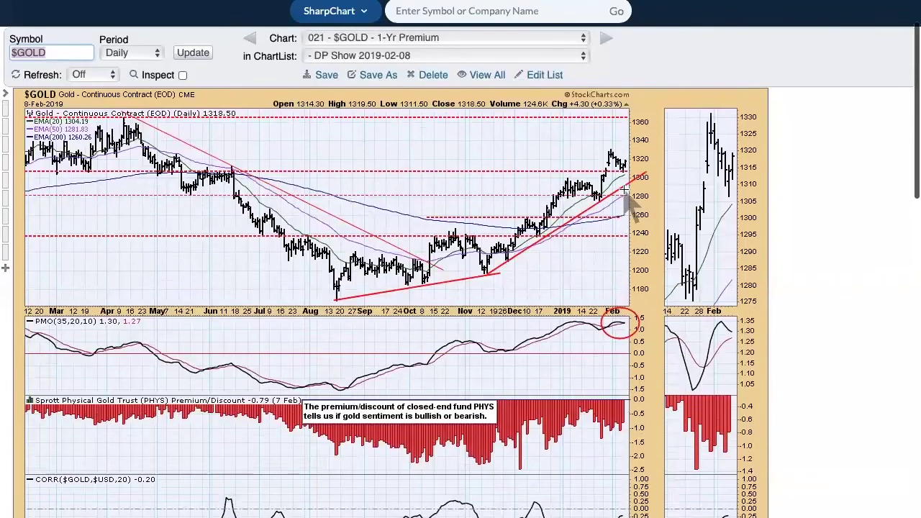
left_click(606, 39)
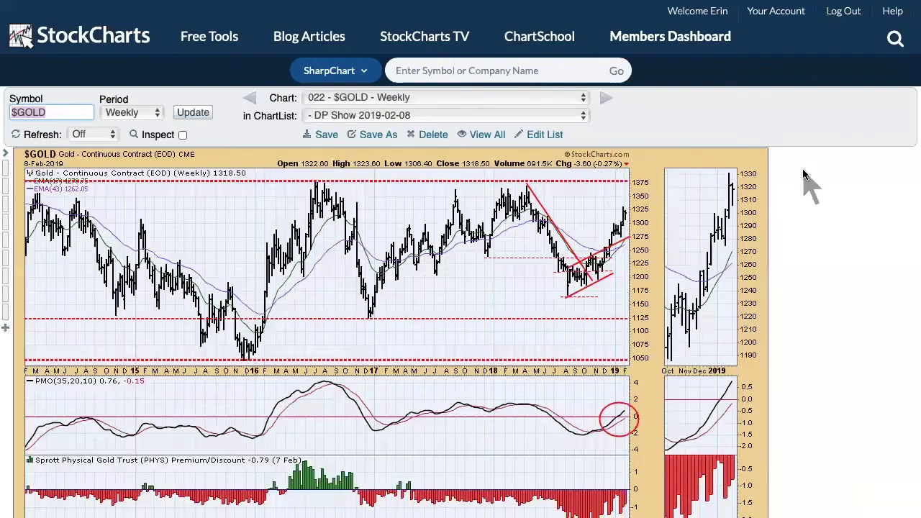
scroll(804, 175, "down", 3)
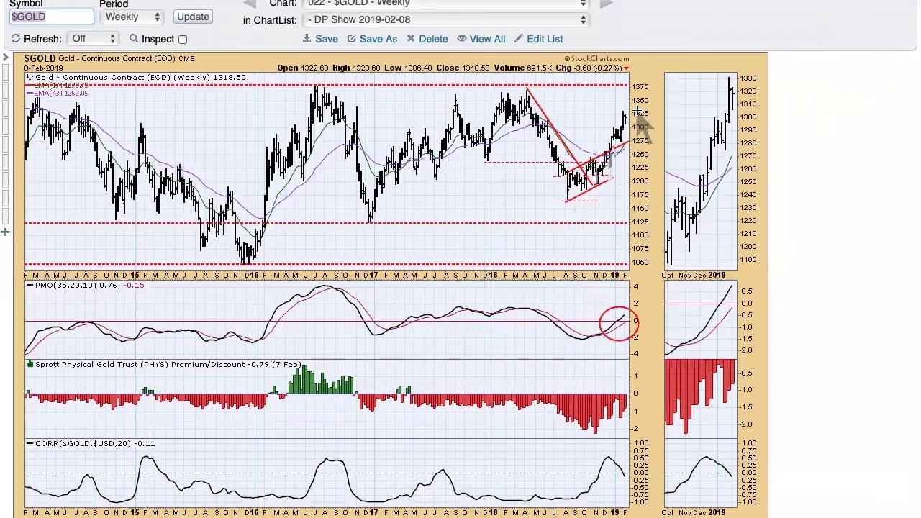
scroll(637, 121, "up", 2)
scroll(633, 93, "down", 2)
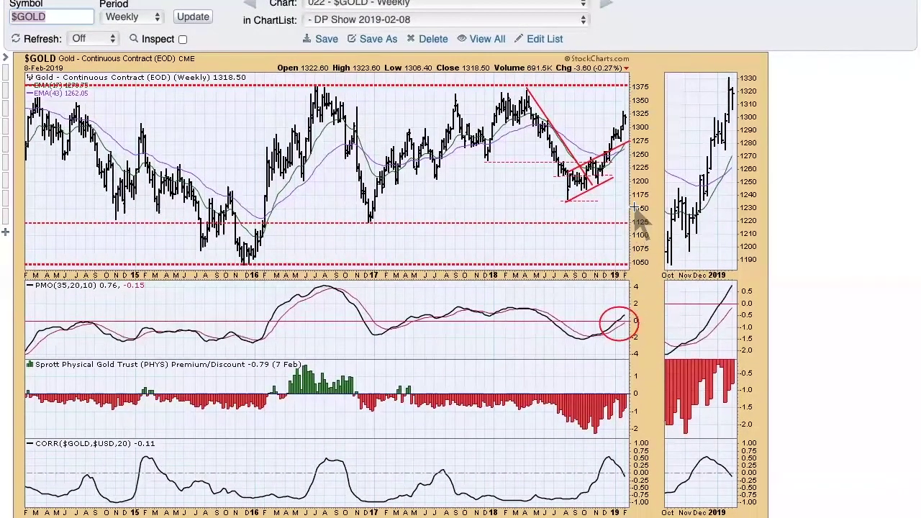
Advance to the saved chart 031 - USO 1-Year and examine its rising flag, PMO and volume
scroll(639, 216, "up", 2)
left_click(605, 81)
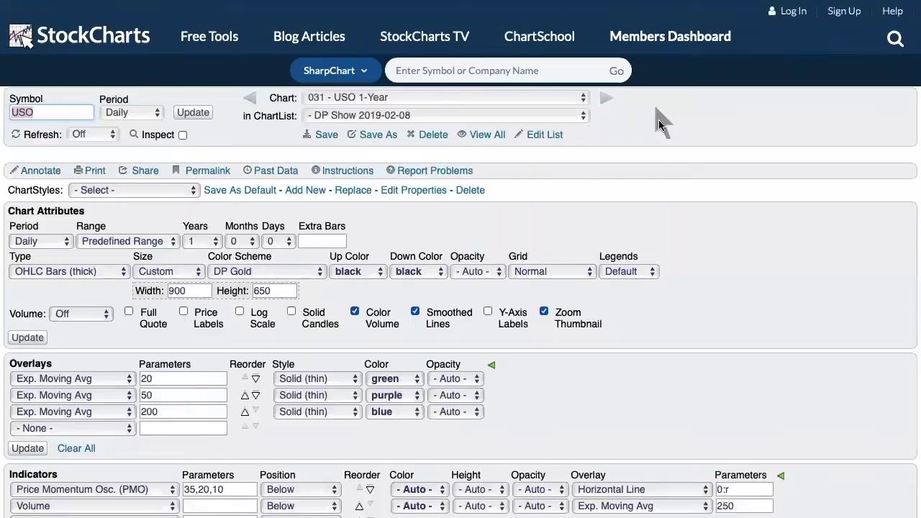
scroll(664, 137, "down", 2)
scroll(664, 137, "down", 2)
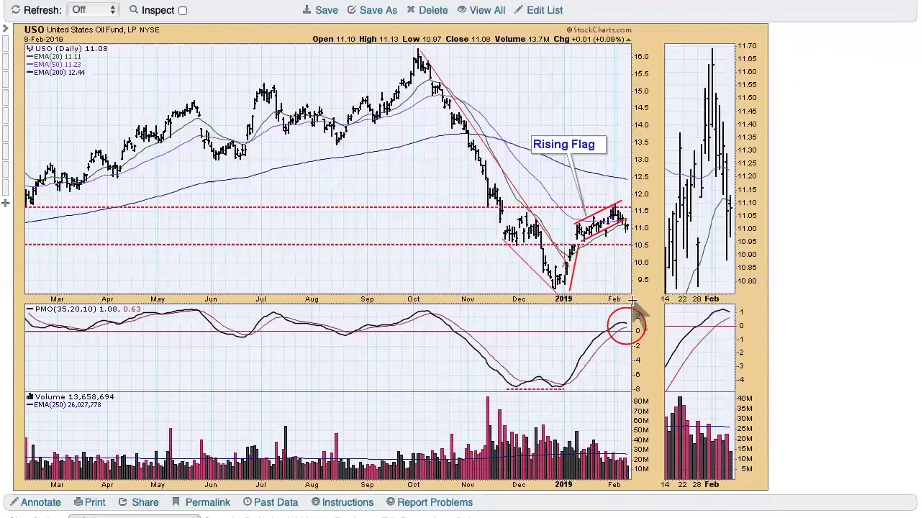
Advance to the saved chart 032 - USO Weekly (w/$WTIC) and examine its price levels, PMO and $WTIC panel
scroll(608, 285, "up", 1)
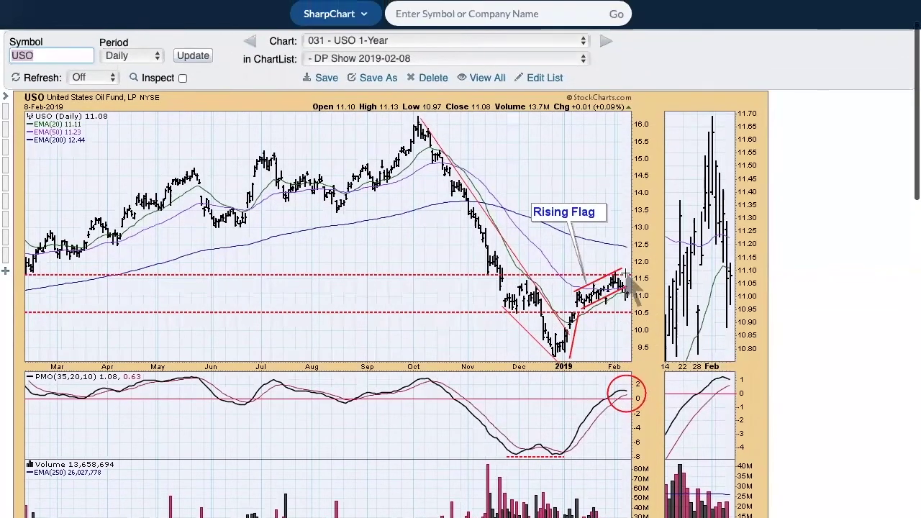
left_click(607, 41)
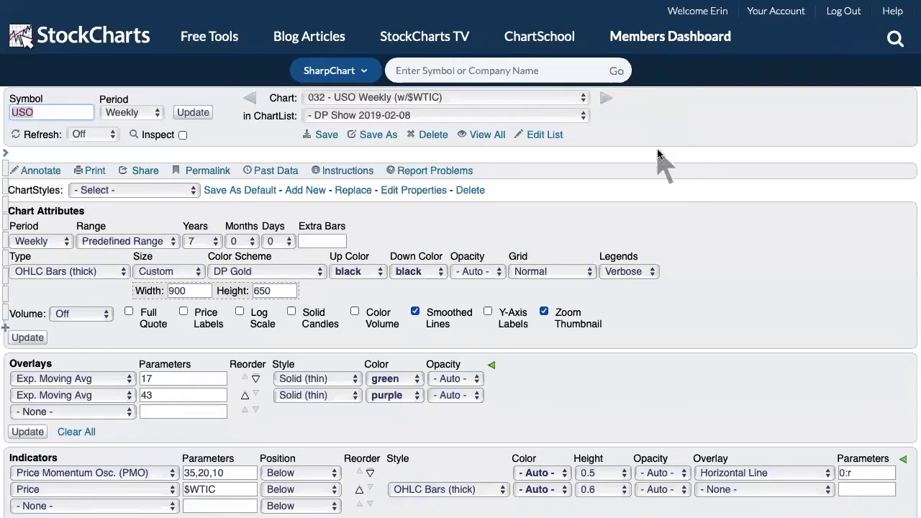
scroll(657, 152, "down", 3)
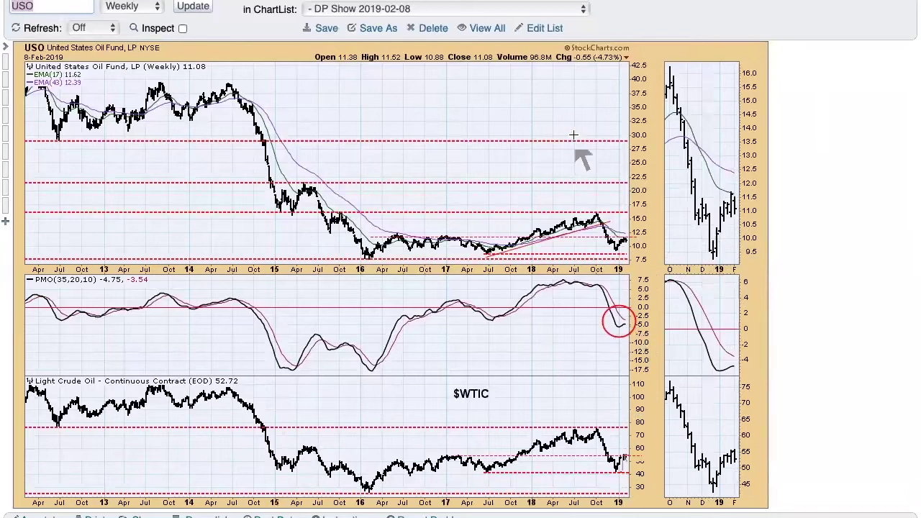
Advance to the saved chart 041 - TLT - 1-Yr and examine its rising trendline, support lines, PMO and volume
scroll(581, 154, "up", 1)
left_click(608, 31)
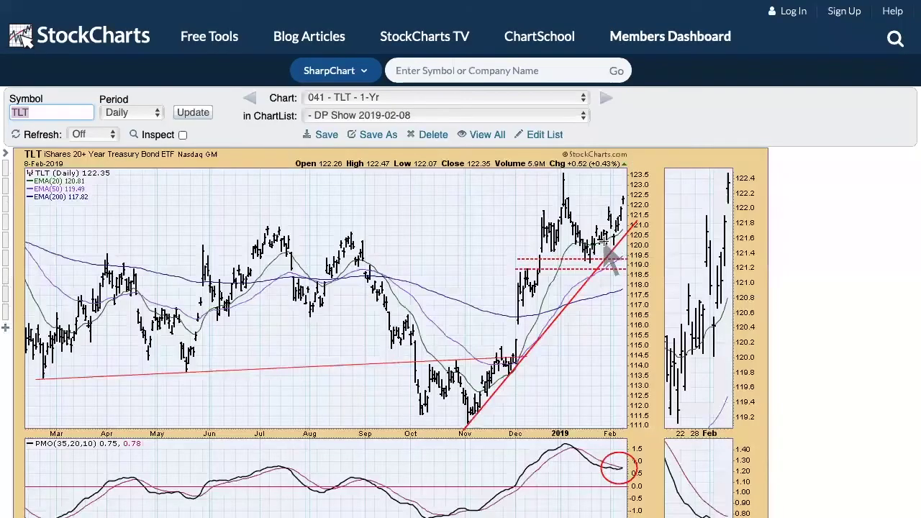
scroll(605, 244, "down", 2)
scroll(605, 243, "down", 2)
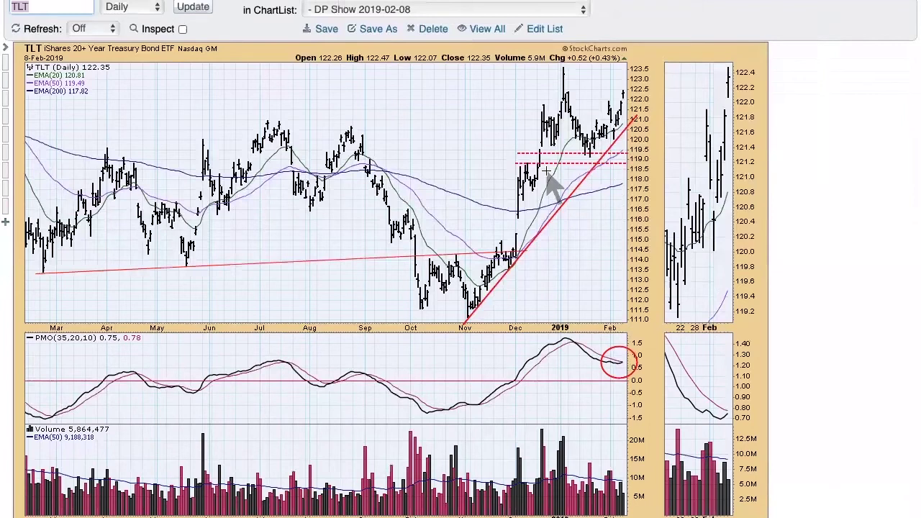
scroll(547, 173, "up", 1)
scroll(547, 172, "down", 2)
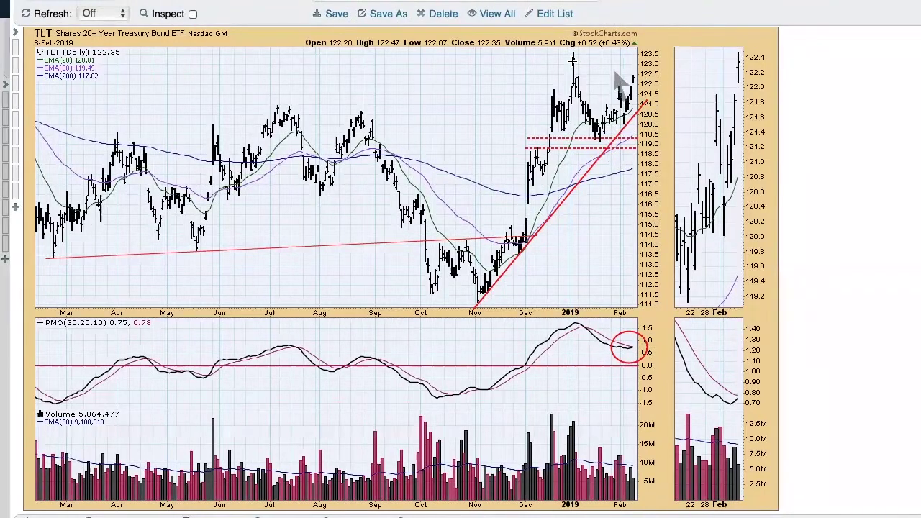
Load the saved chart 042 - TLT - Weekly and examine its horizontal price levels, declining trendline and PMO
scroll(508, 72, "up", 2)
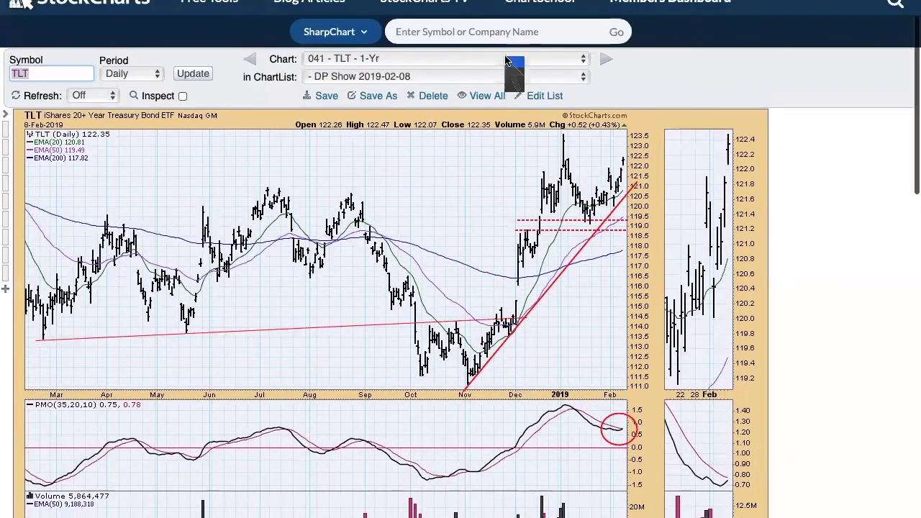
left_click(508, 59)
left_click(508, 77)
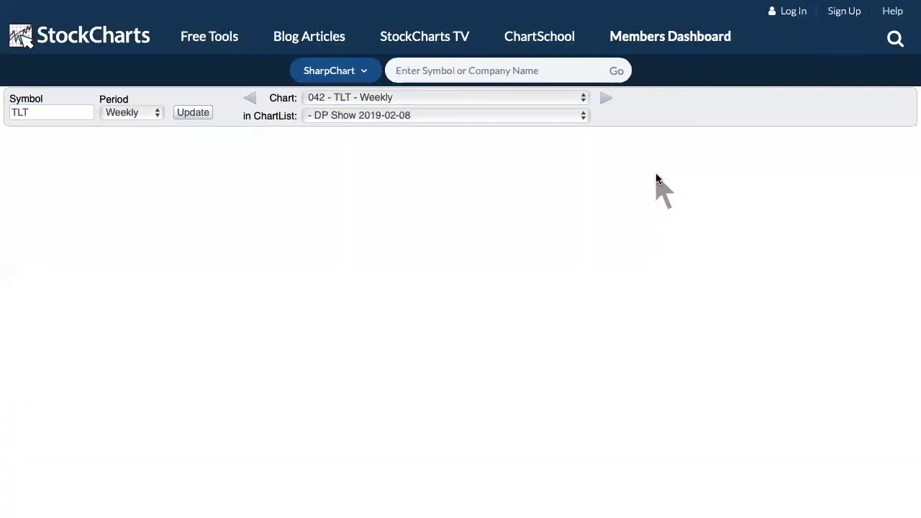
scroll(656, 173, "down", 2)
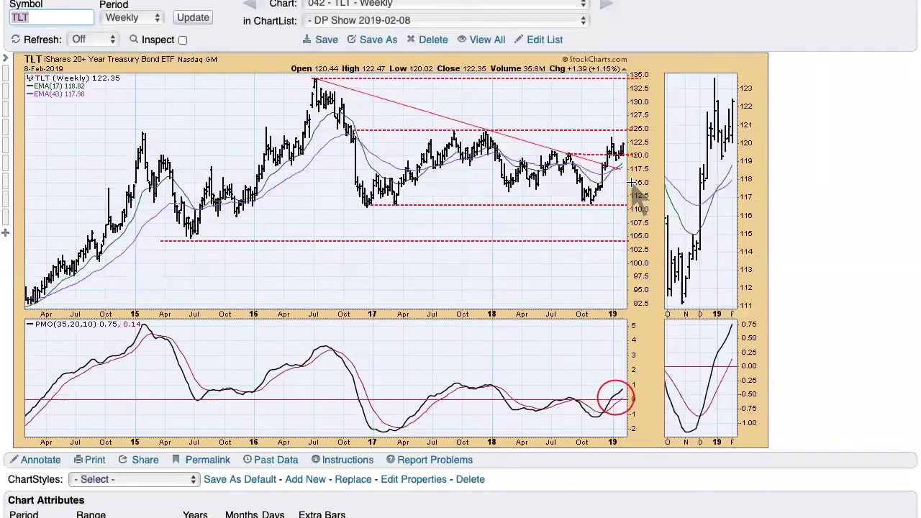
Advance to the saved chart 051 - ITBM/ITVM and examine the boxed SPY periods against the ITBM and ITVM oscillators
scroll(633, 184, "up", 1)
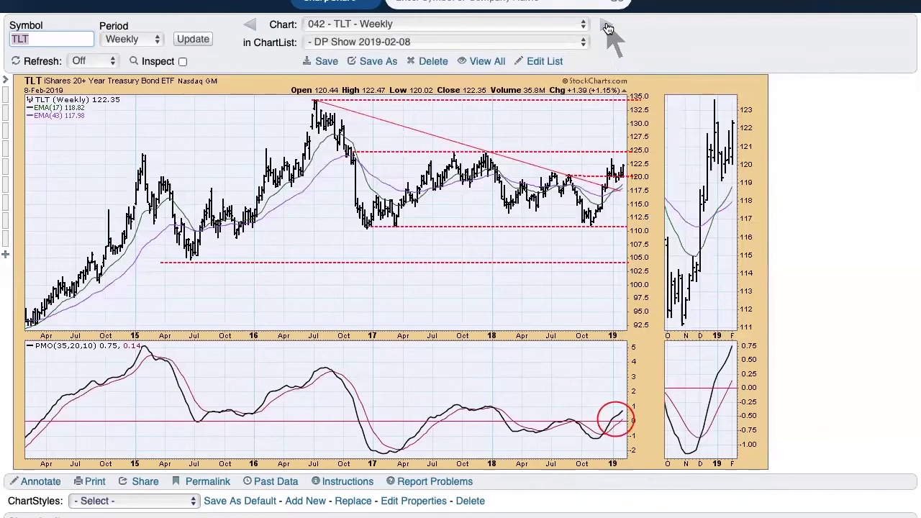
left_click(607, 29)
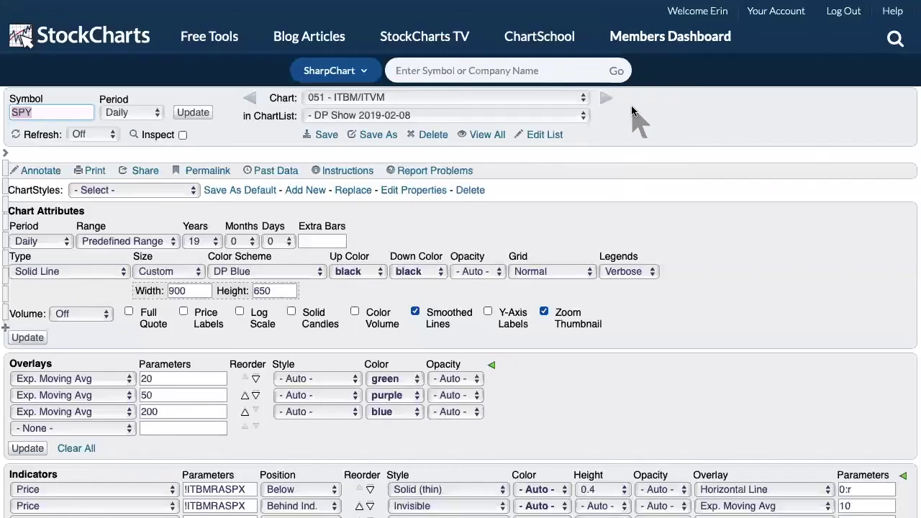
scroll(632, 112, "down", 3)
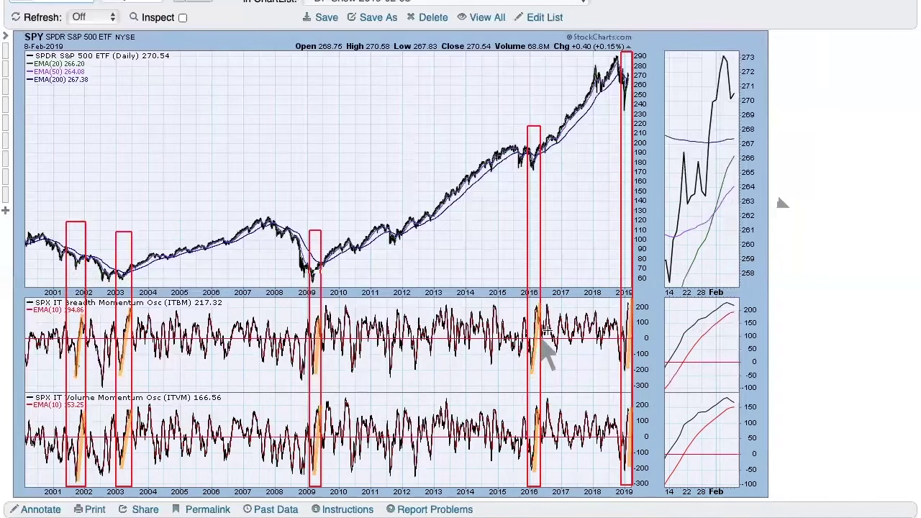
scroll(596, 257, "up", 1)
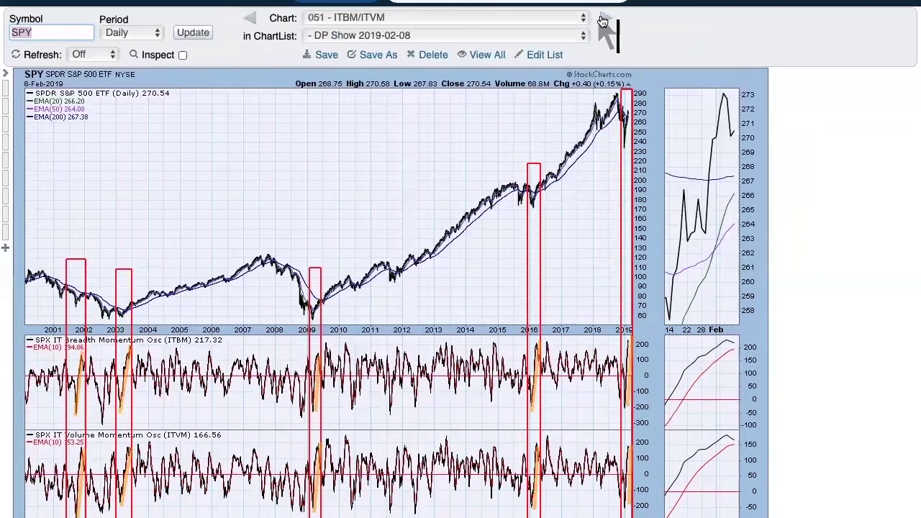
scroll(637, 54, "down", 1)
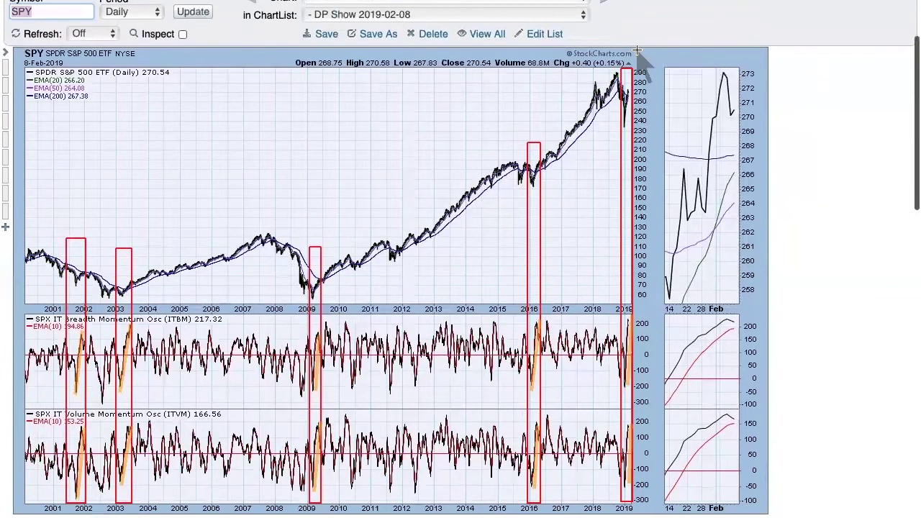
scroll(637, 58, "down", 1)
scroll(639, 60, "up", 2)
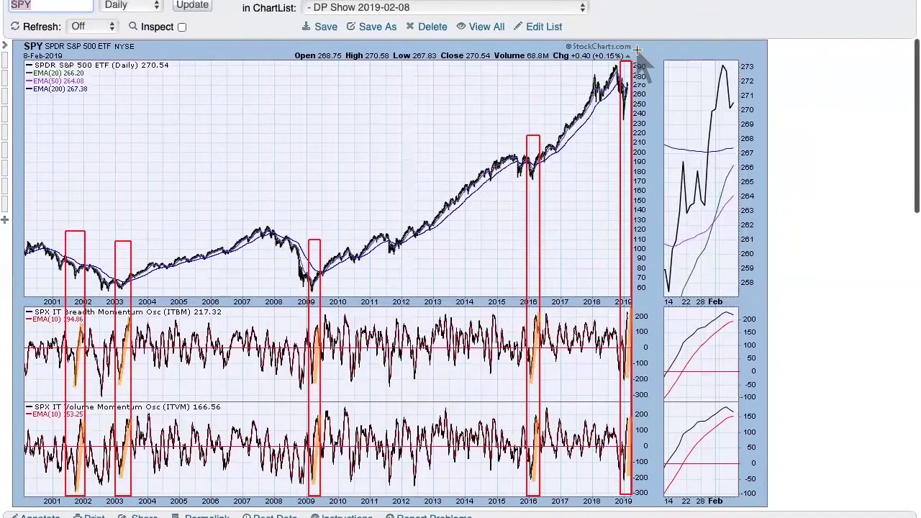
Advance to the saved chart 502 - $$UNEMPRATE and examine the unemployment rate turning points against the S&P 500 Index
left_click(607, 16)
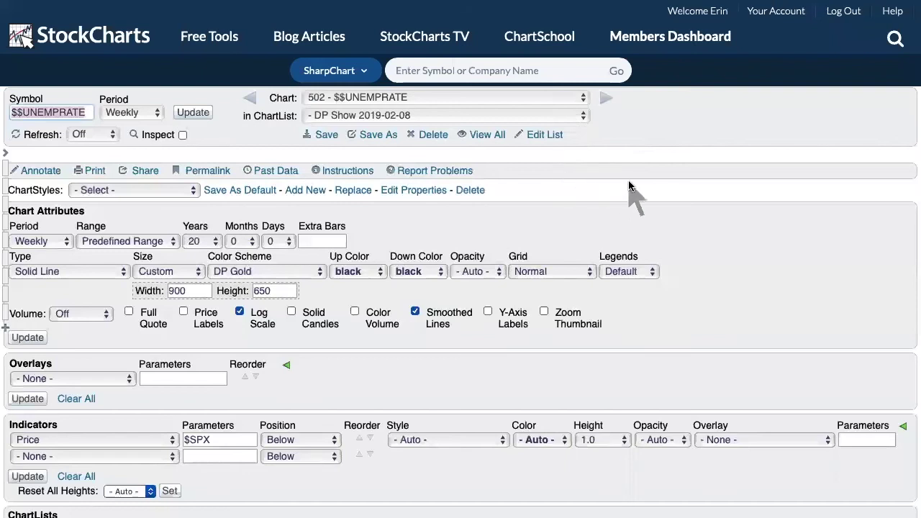
scroll(630, 185, "down", 3)
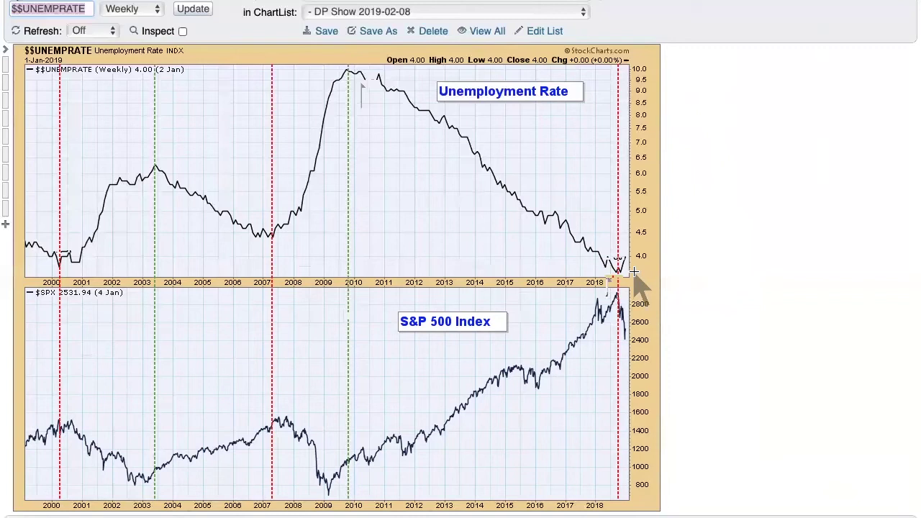
scroll(629, 252, "up", 1)
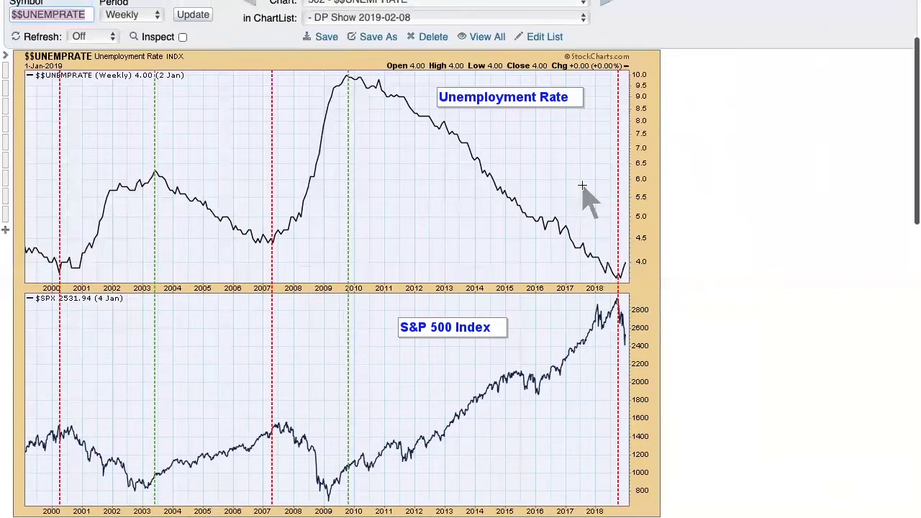
scroll(585, 188, "up", 1)
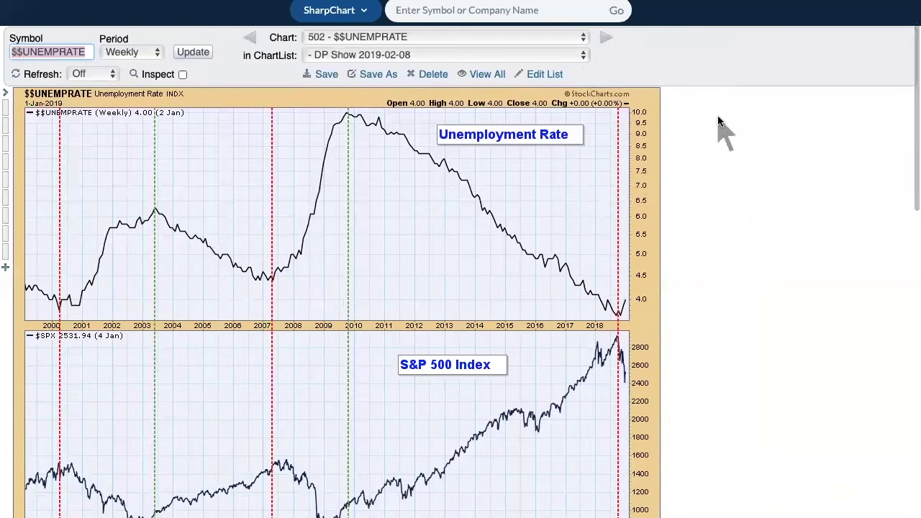
scroll(718, 123, "down", 2)
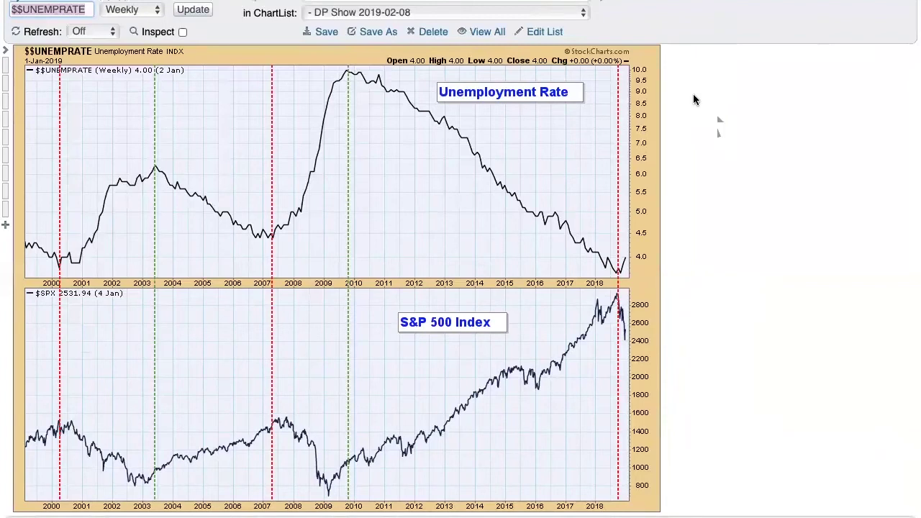
Advance to the saved chart 503 - BALTIC Dry Index and examine the $SPX price against the Baltic Dry Index panel
scroll(676, 92, "up", 2)
left_click(605, 33)
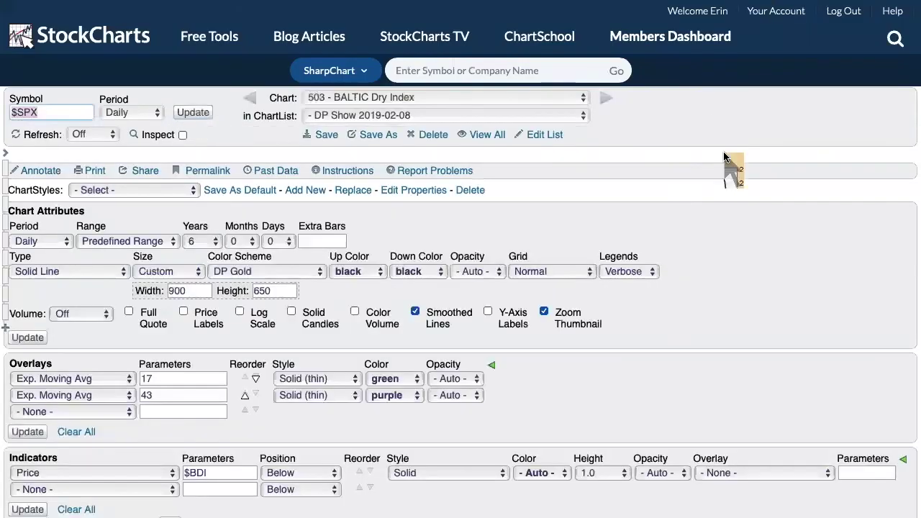
scroll(724, 157, "down", 2)
scroll(727, 164, "up", 1)
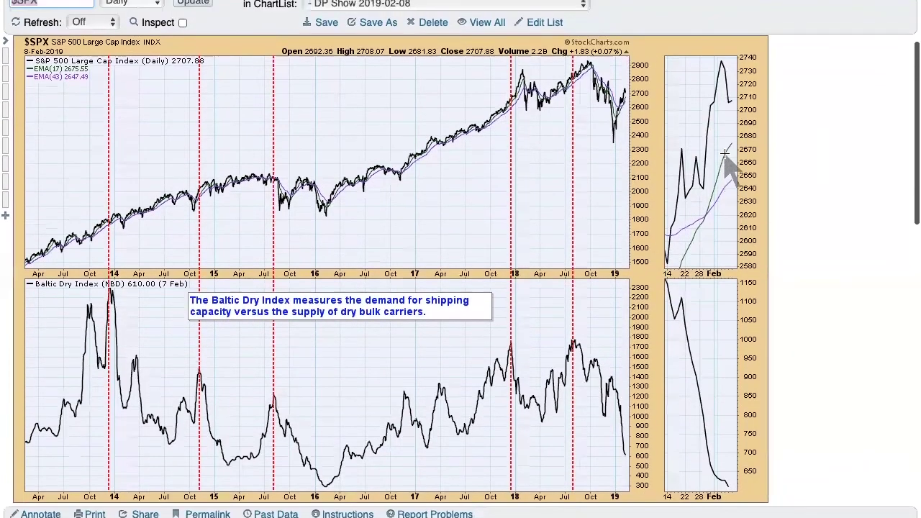